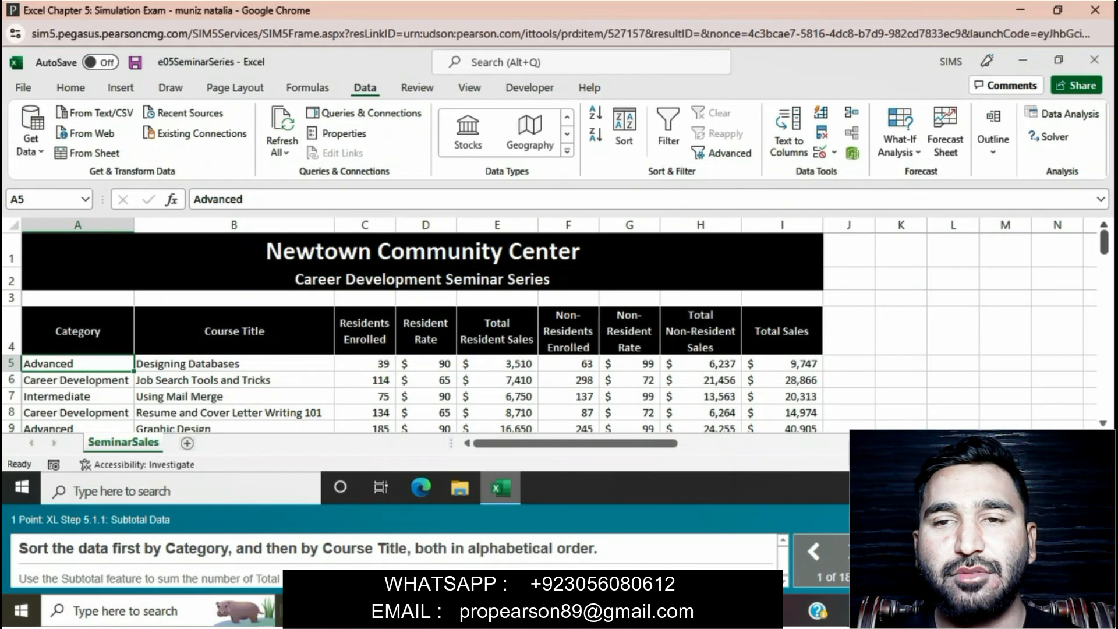
Sort the seminar data by Category and then by Course Title, both A to Z
left_click(78, 330)
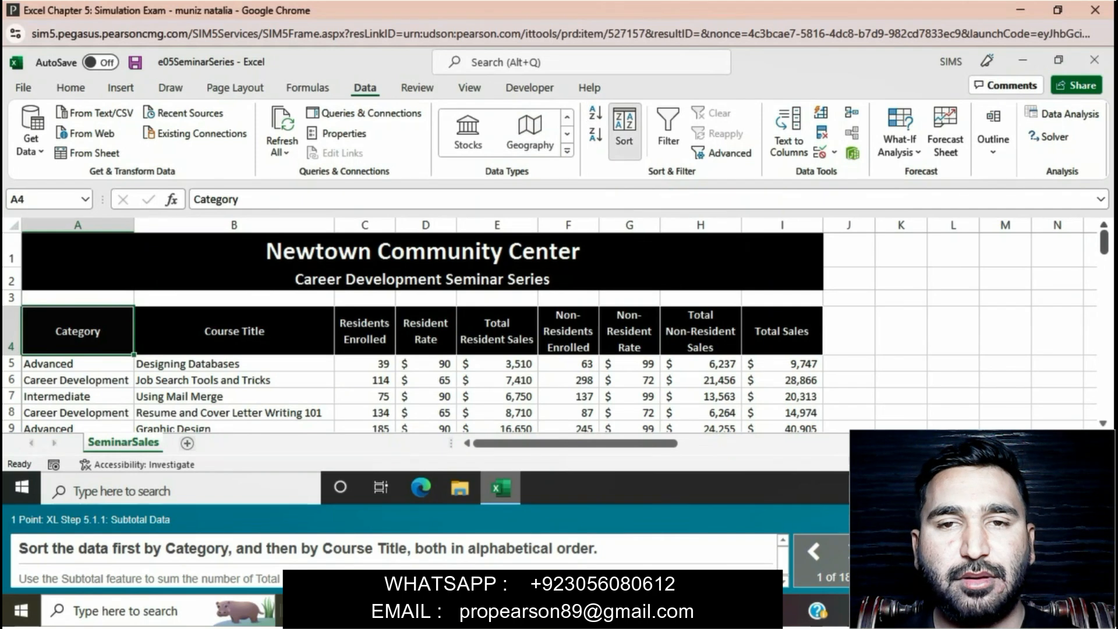
left_click(624, 128)
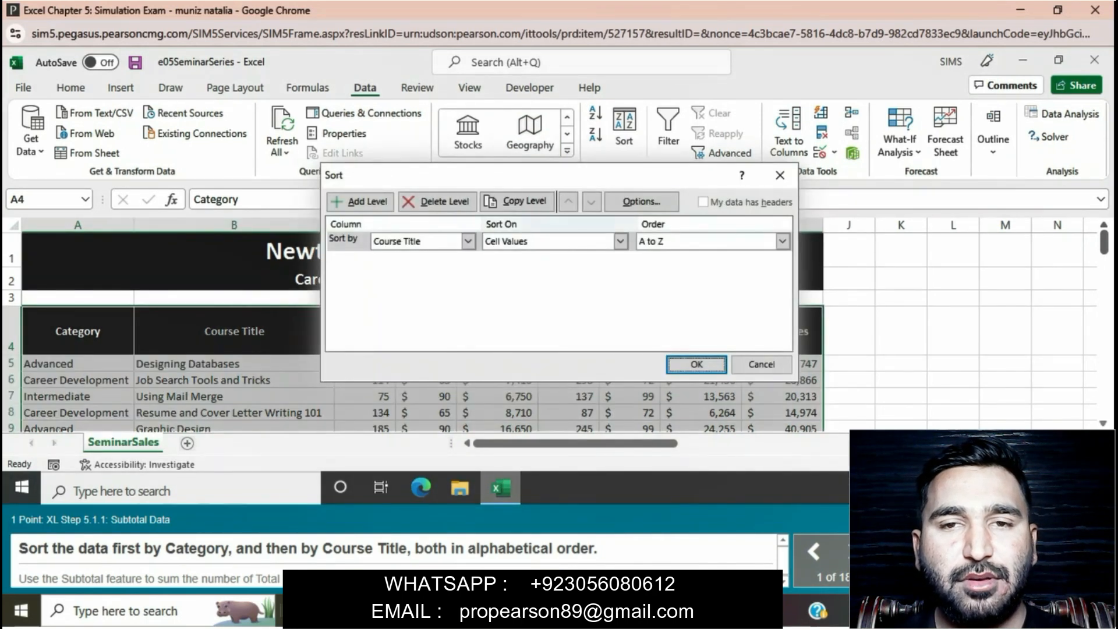
left_click(468, 241)
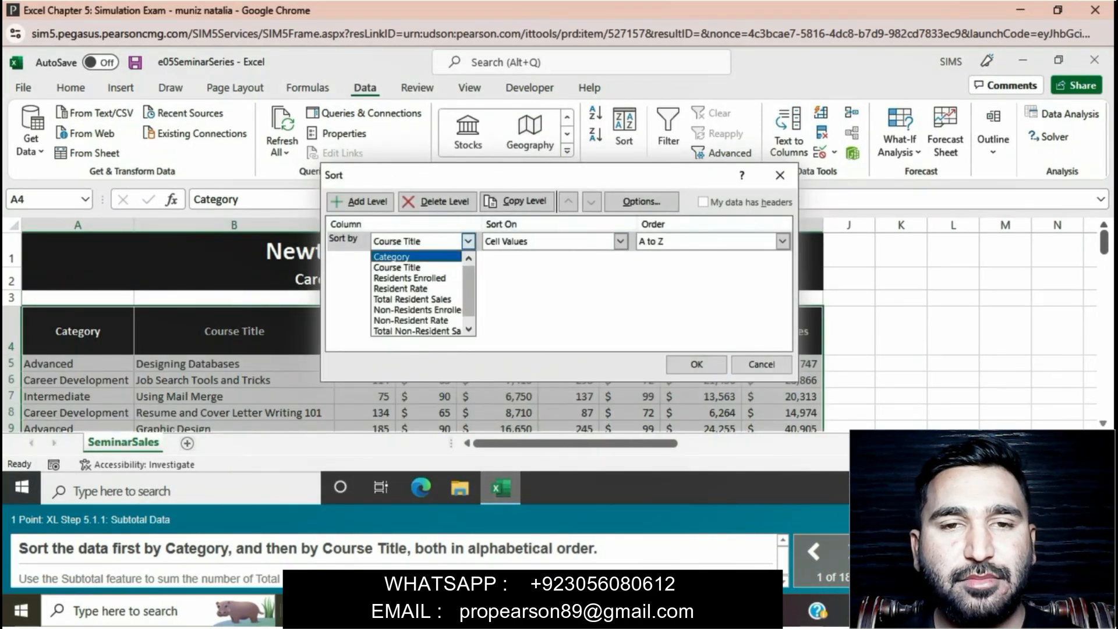
left_click(396, 254)
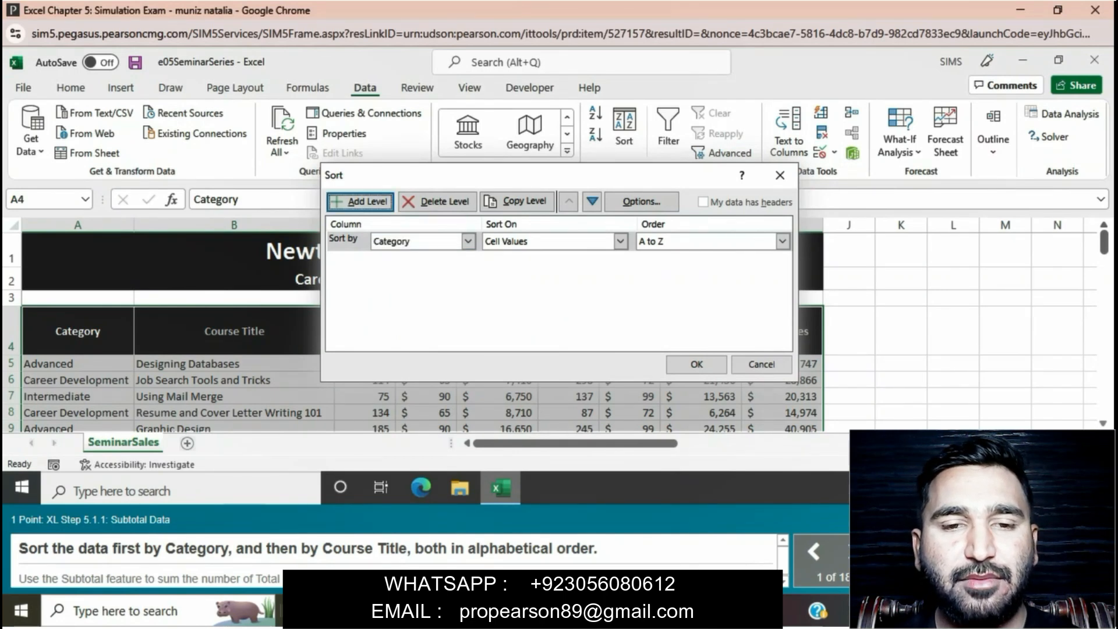
left_click(361, 201)
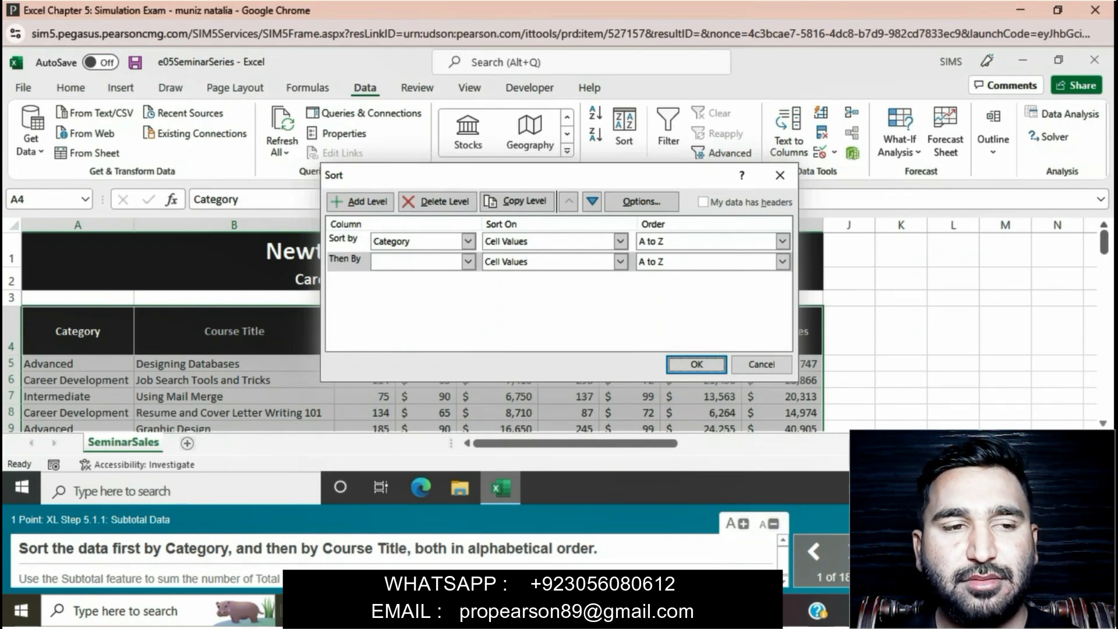
left_click(468, 262)
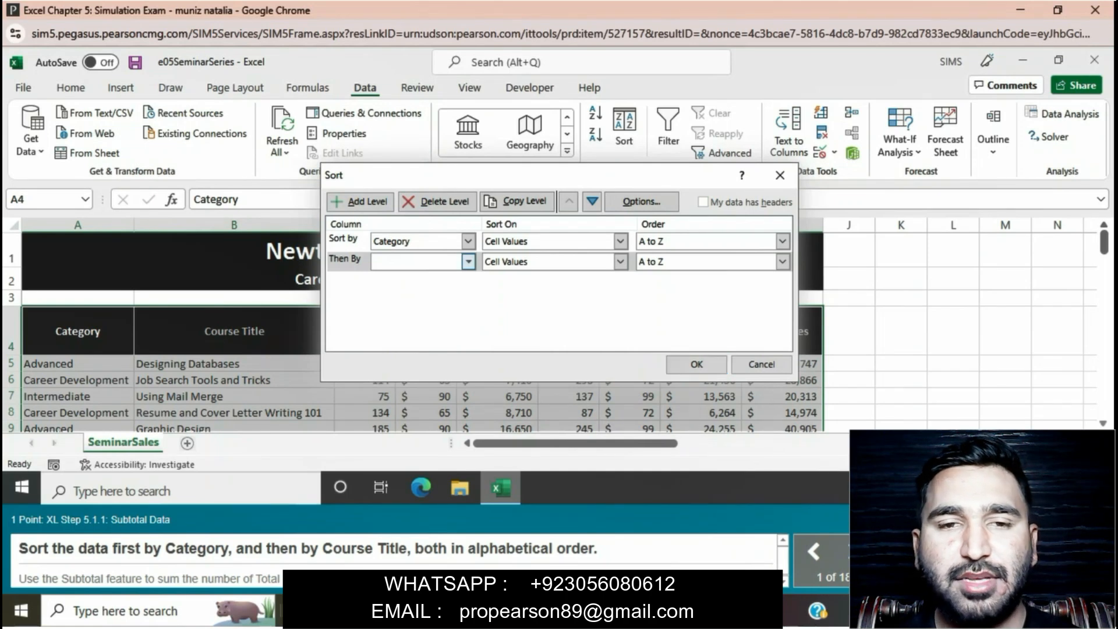
left_click(397, 288)
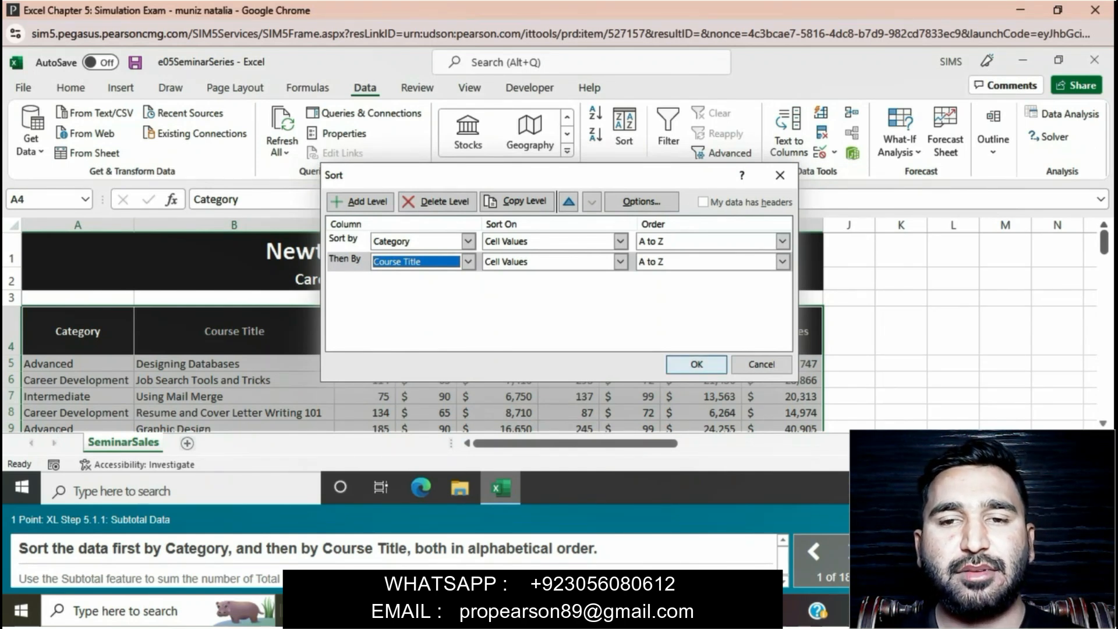
left_click(697, 364)
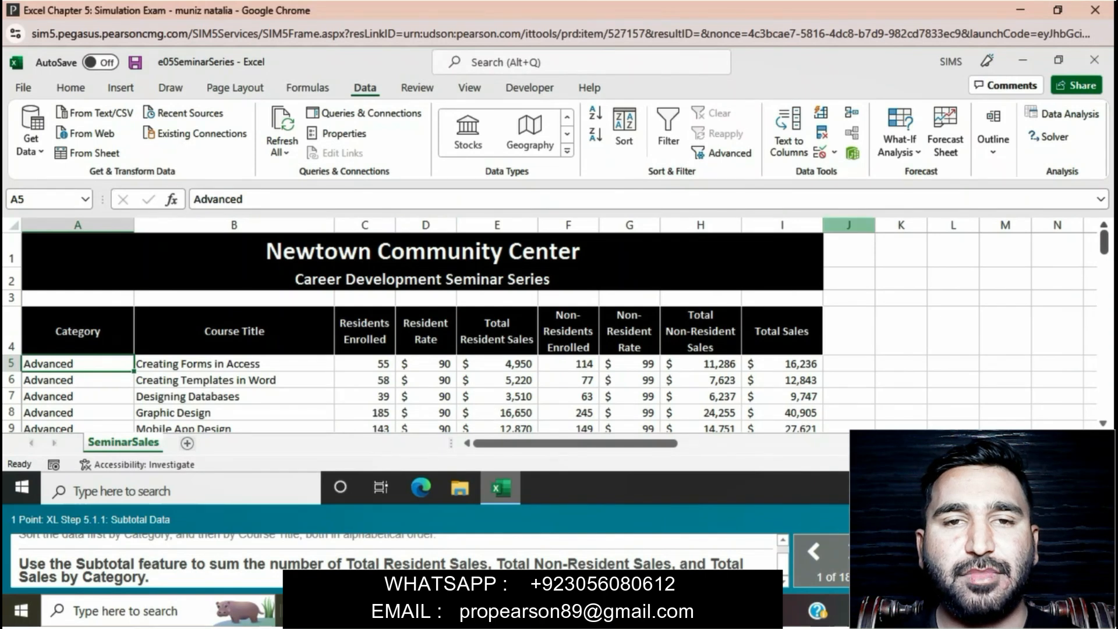
Add Sum subtotals at each change in Category for Total Resident Sales, Total Non-Resident Sales and Total Sales
left_click(900, 140)
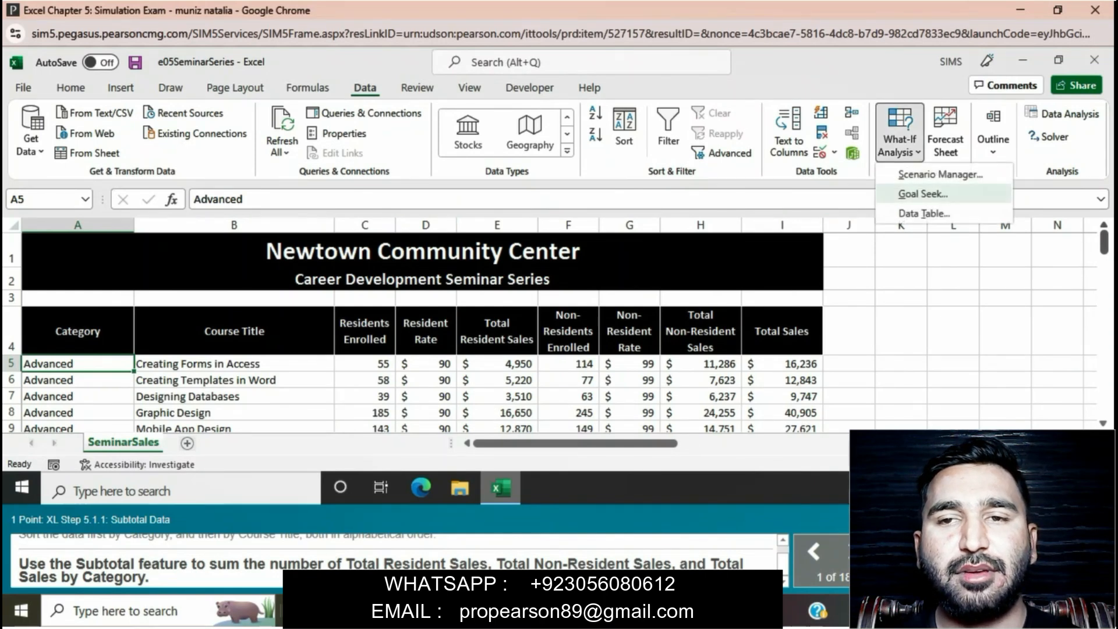
left_click(993, 139)
left_click(993, 140)
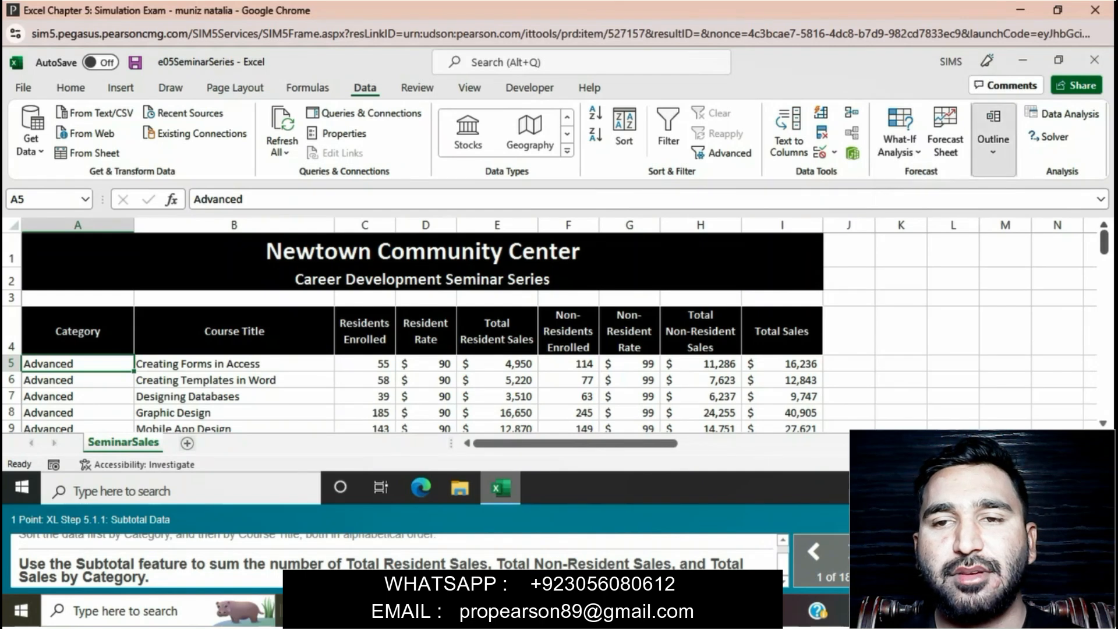
left_click(1016, 204)
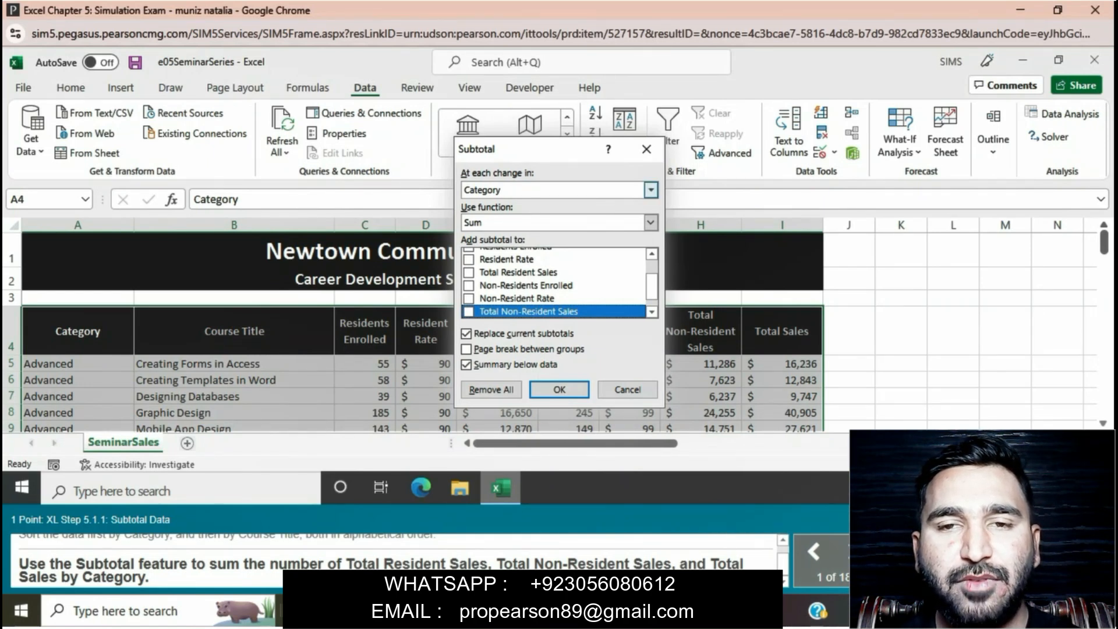
left_click(650, 190)
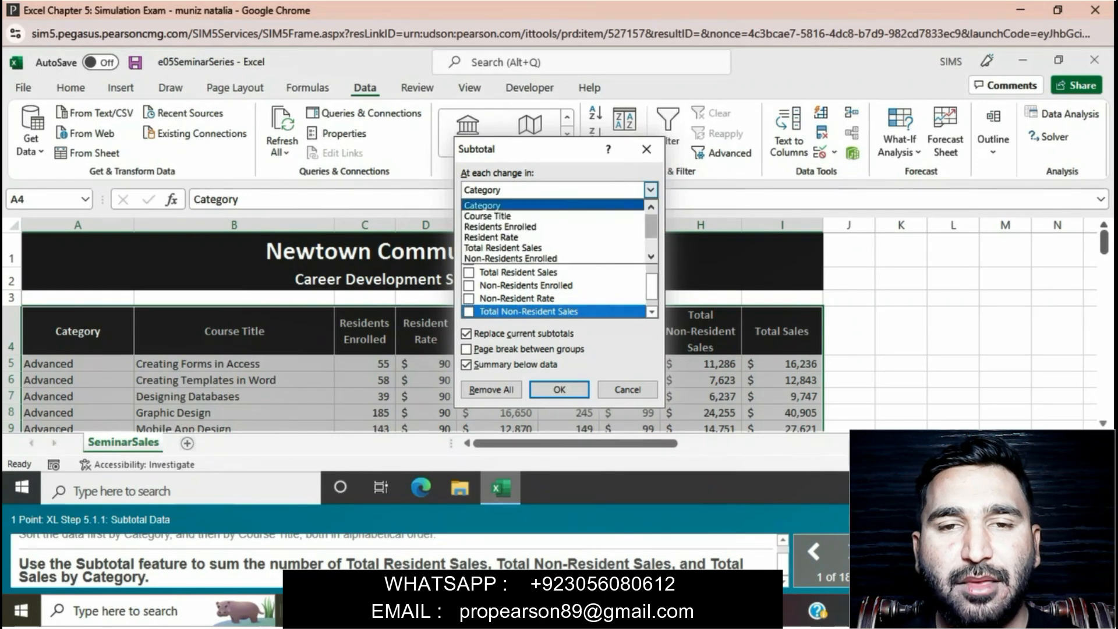
left_click(495, 205)
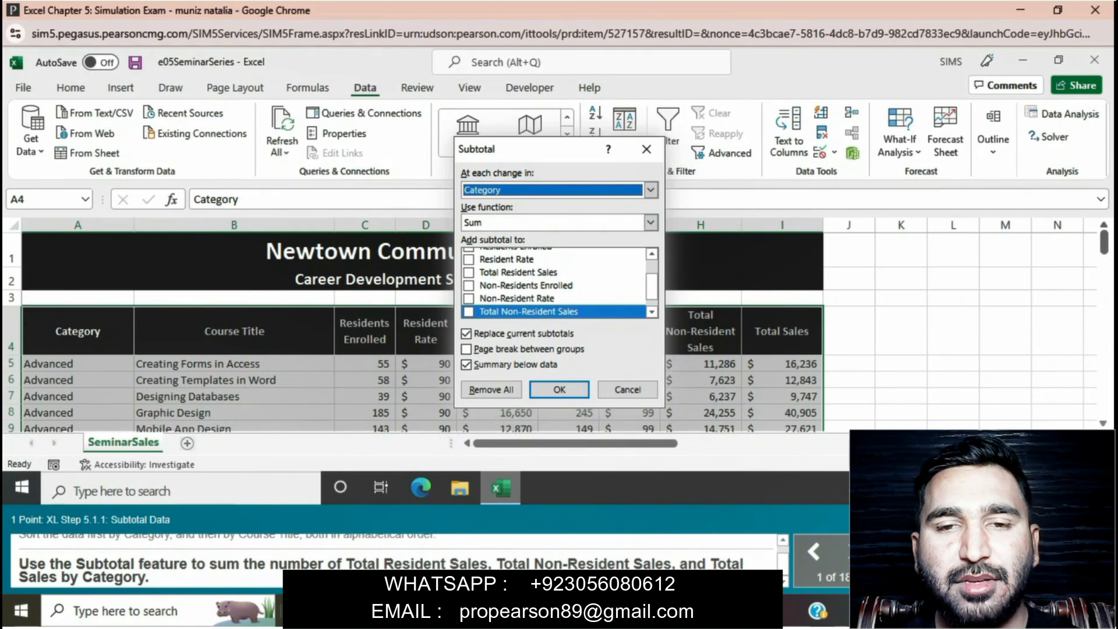
scroll(556, 282, "up", 2)
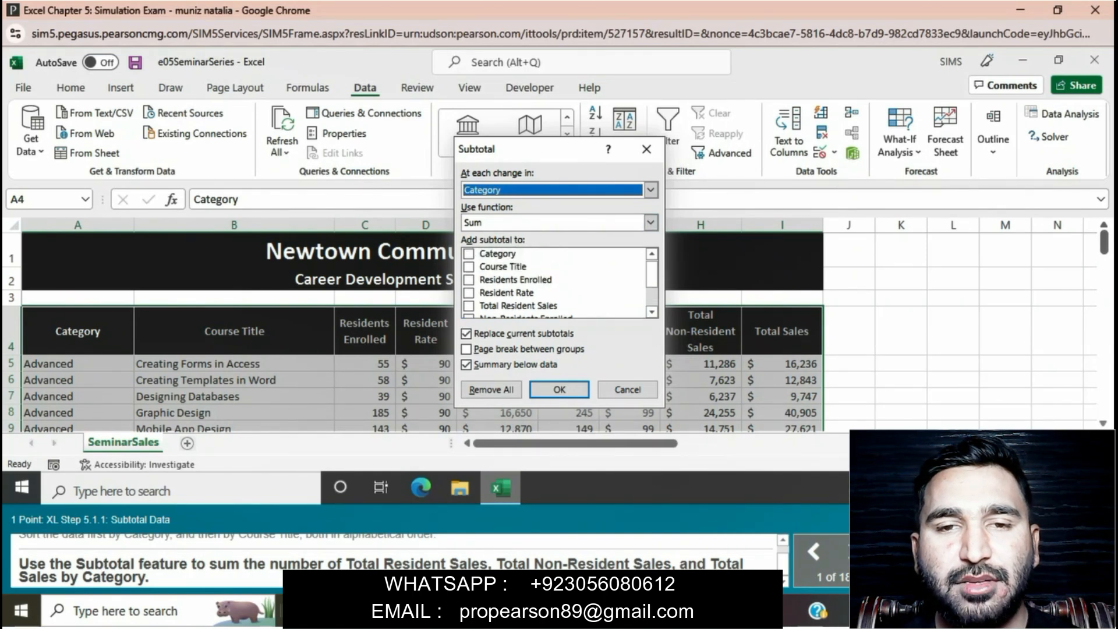
left_click(469, 306)
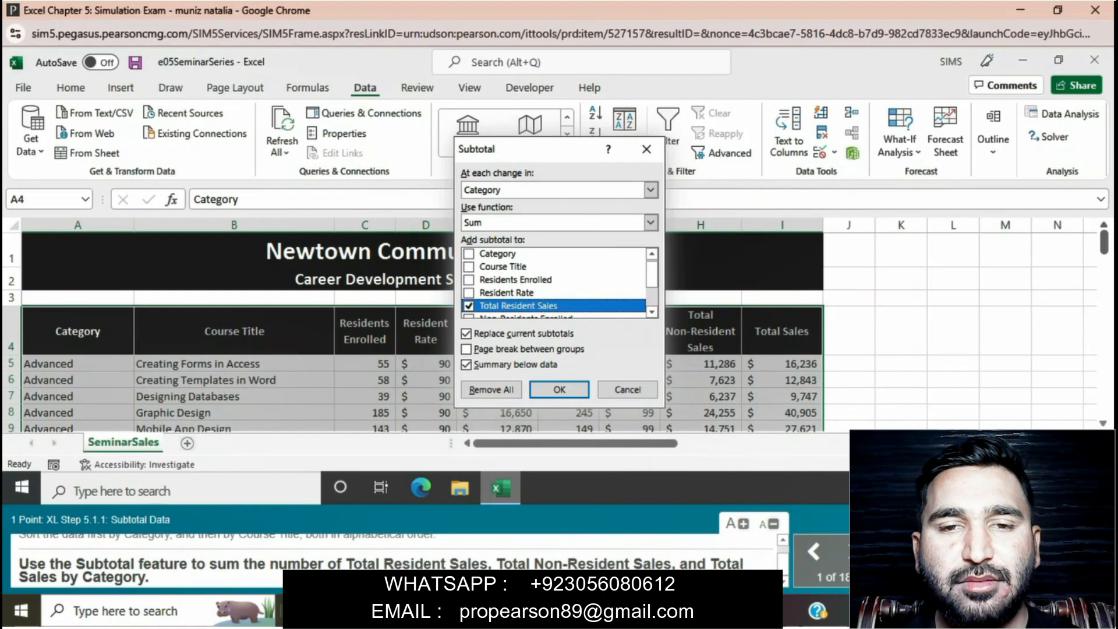
left_click(652, 312)
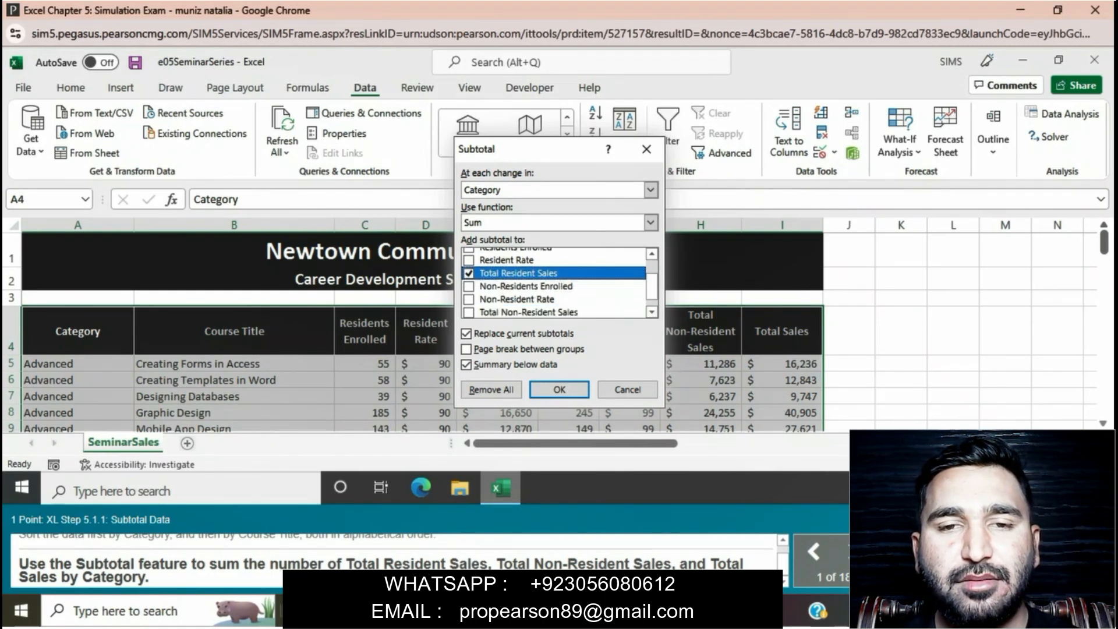
left_click(469, 313)
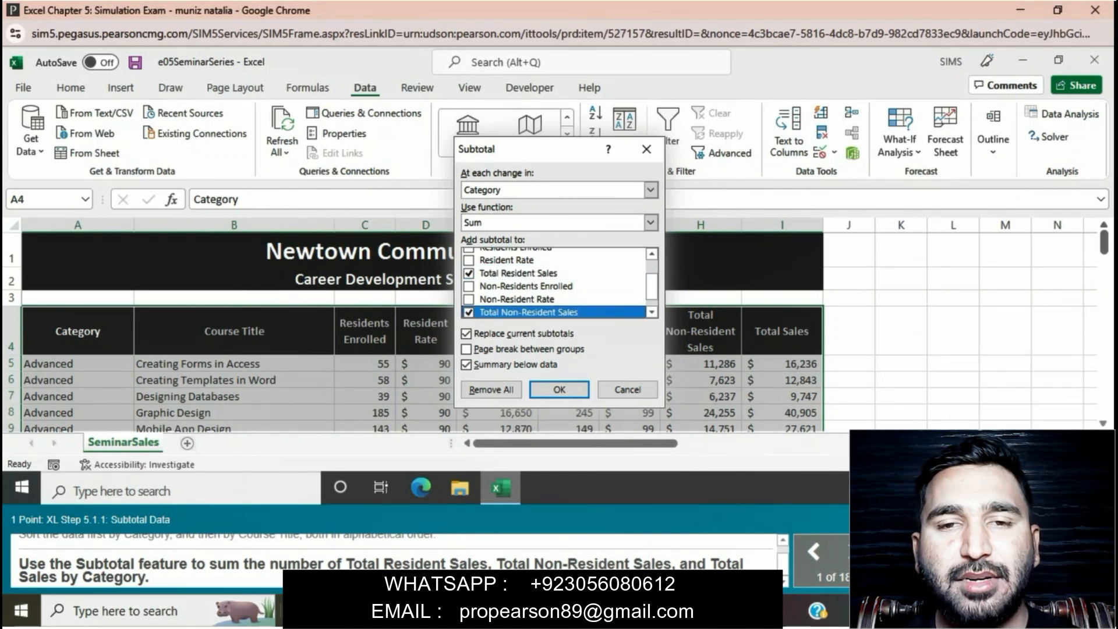
left_click(651, 312)
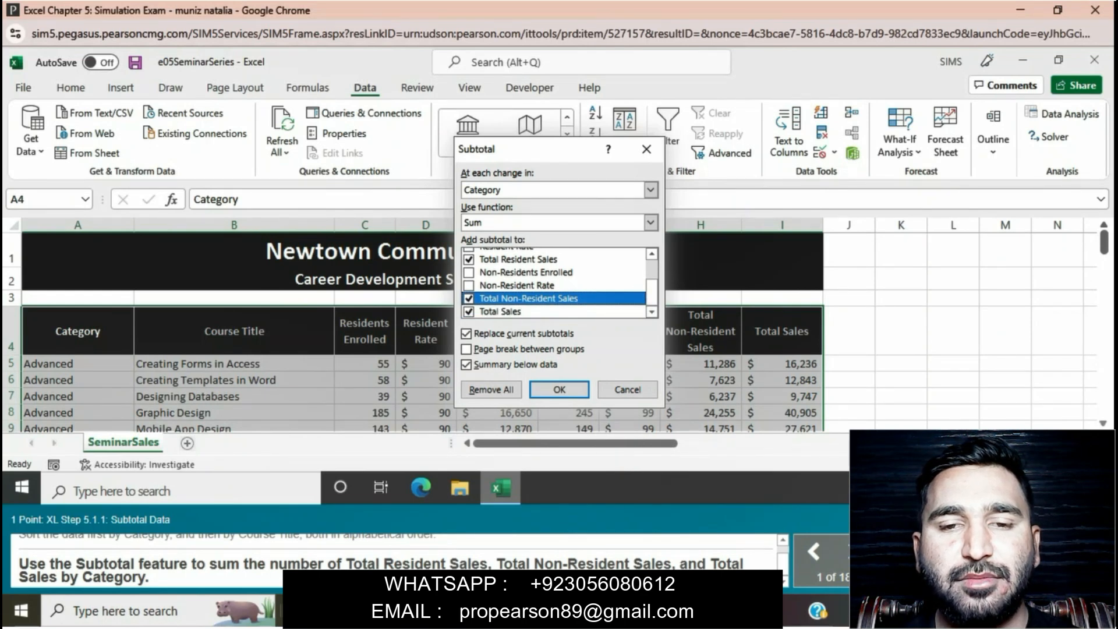
left_click(559, 389)
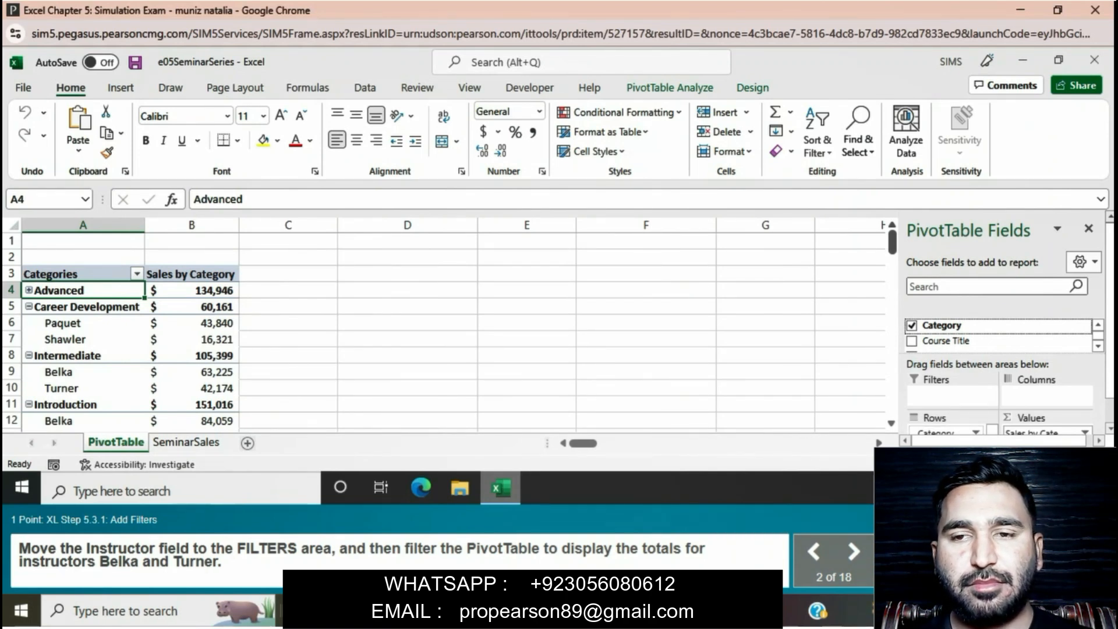
Move the Instructor field to the PivotTable's Filters area and filter it to the two instructors named in the task
left_click(1098, 346)
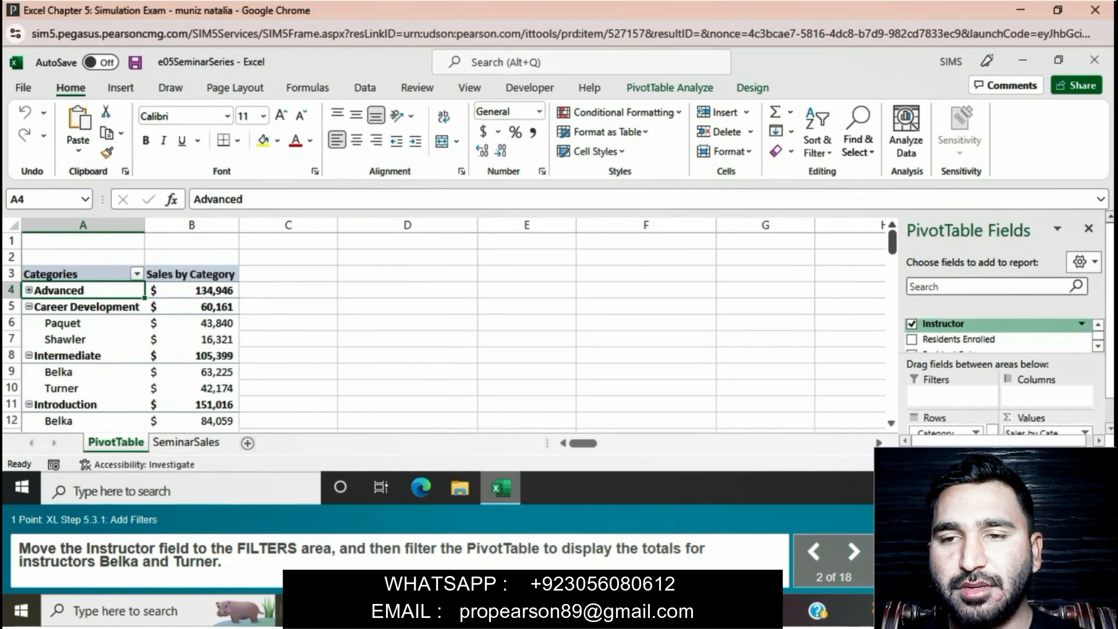
left_click_drag(944, 324, 944, 394)
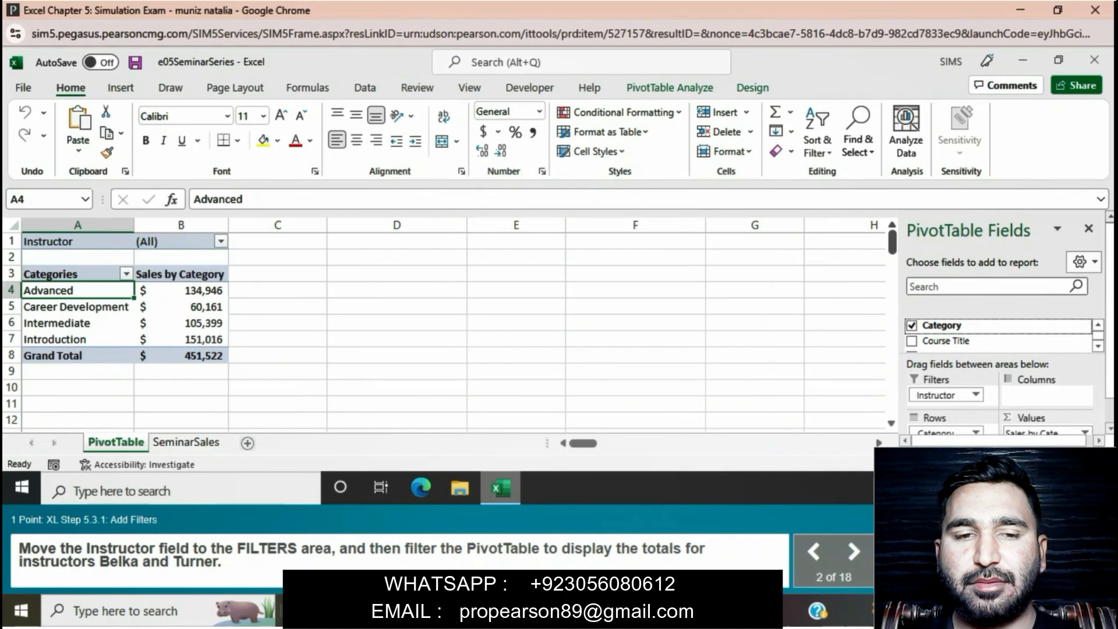
left_click(221, 241)
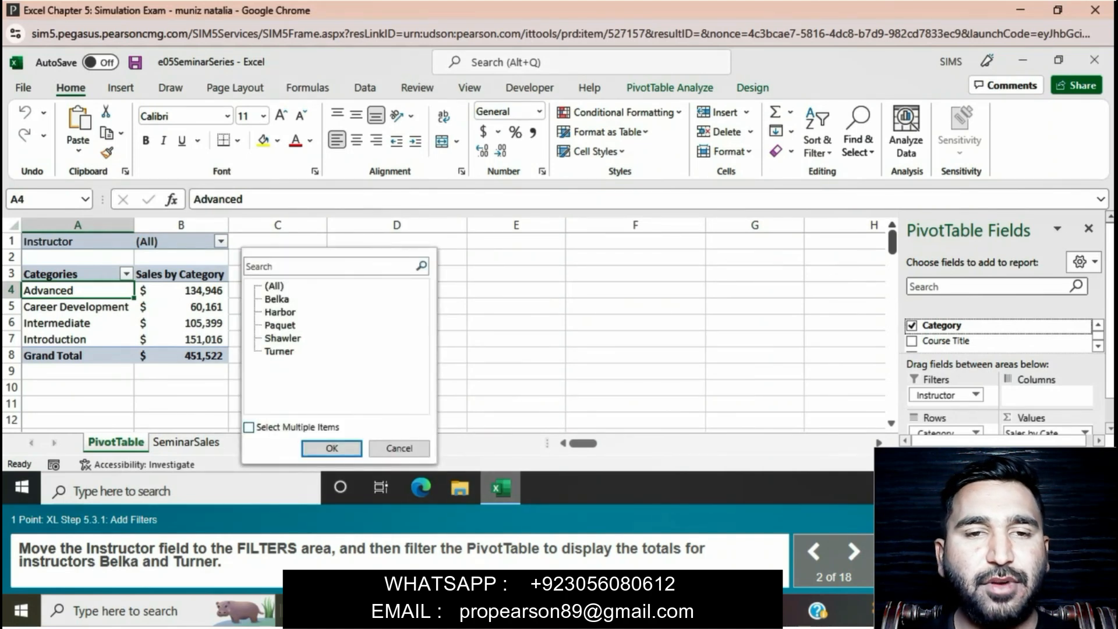
left_click(249, 427)
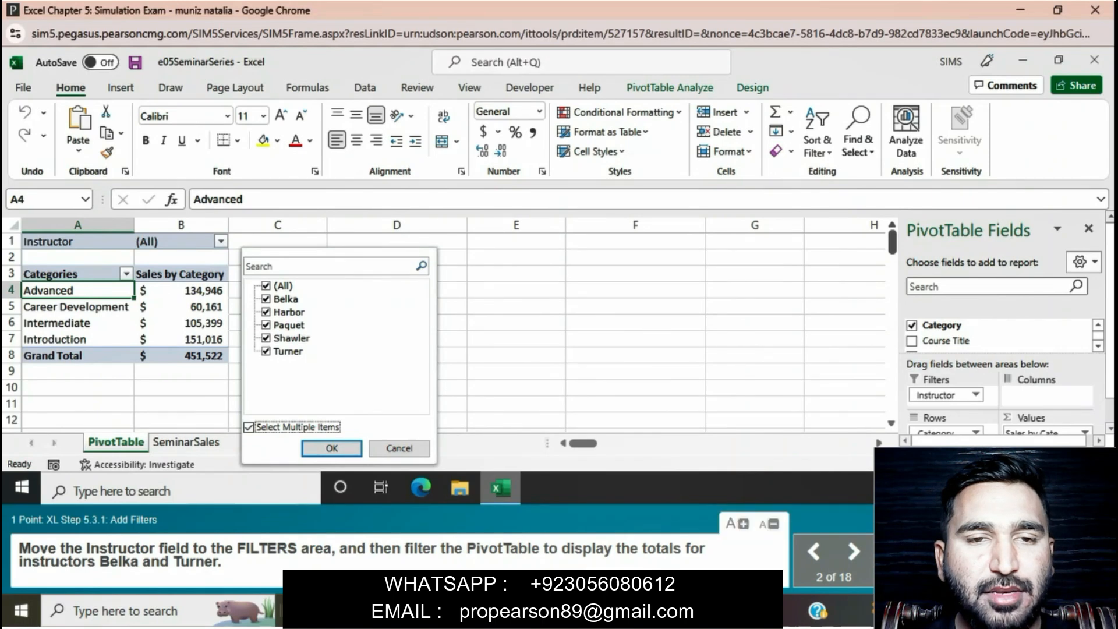
left_click(266, 286)
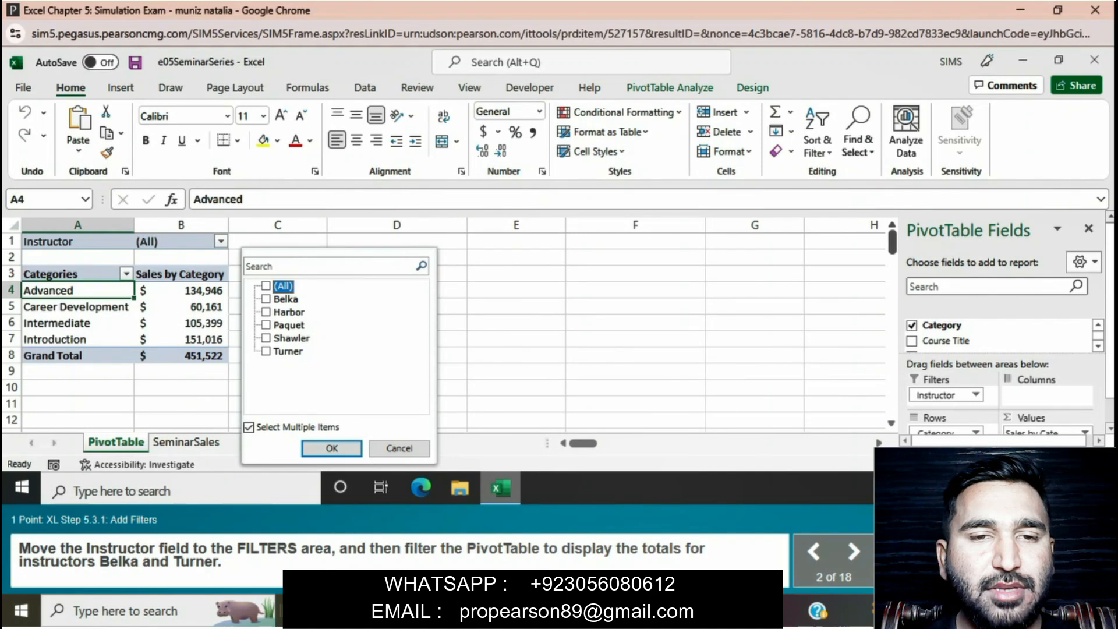
left_click(266, 299)
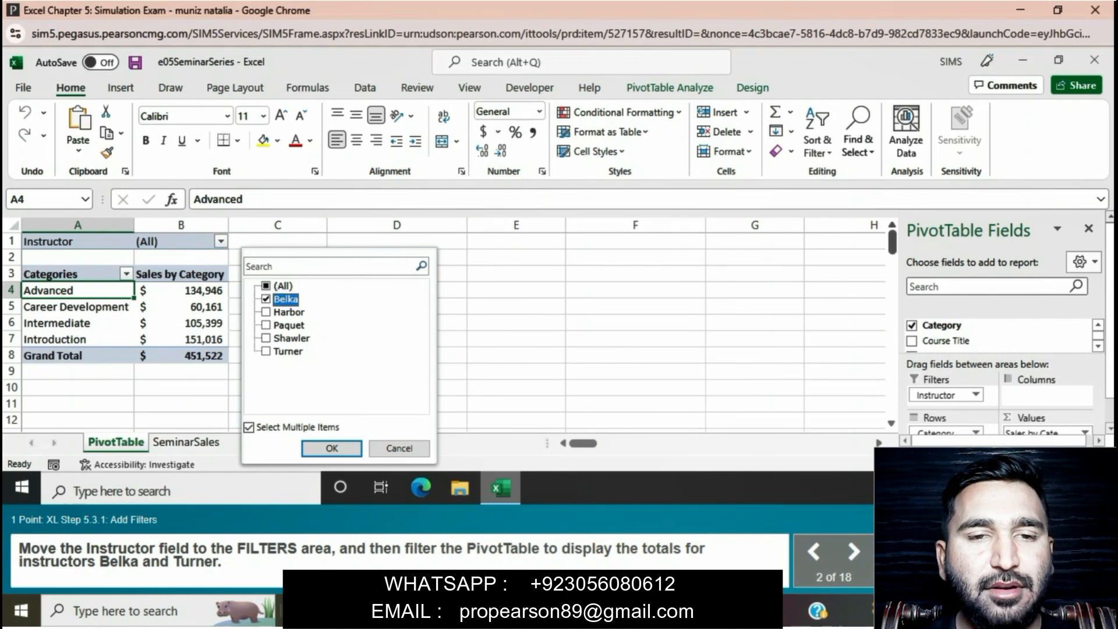
left_click(266, 351)
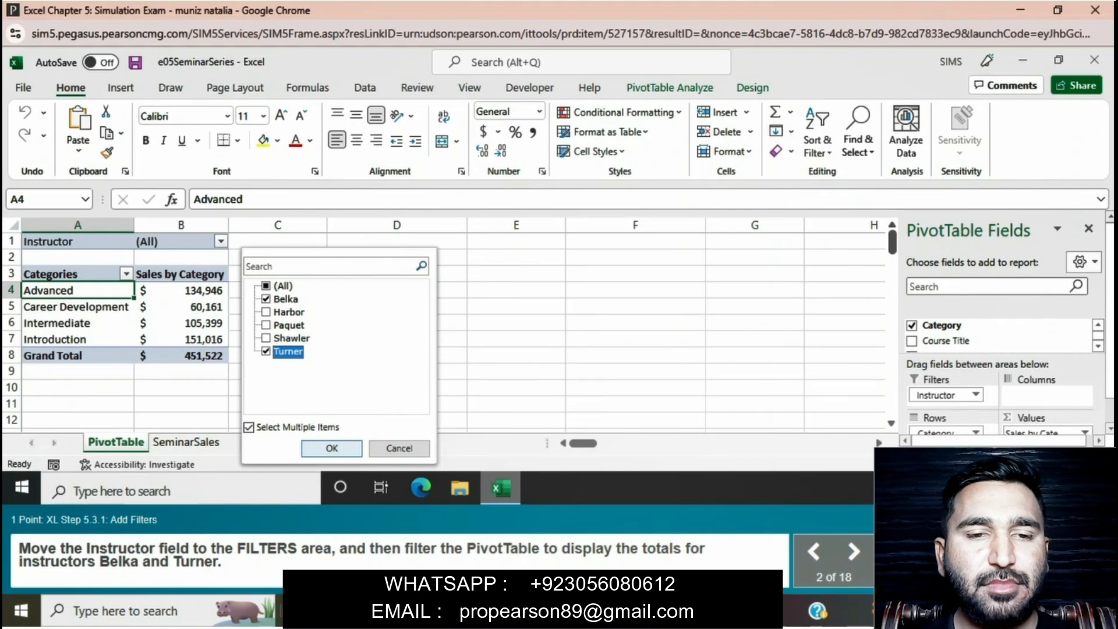
left_click(332, 448)
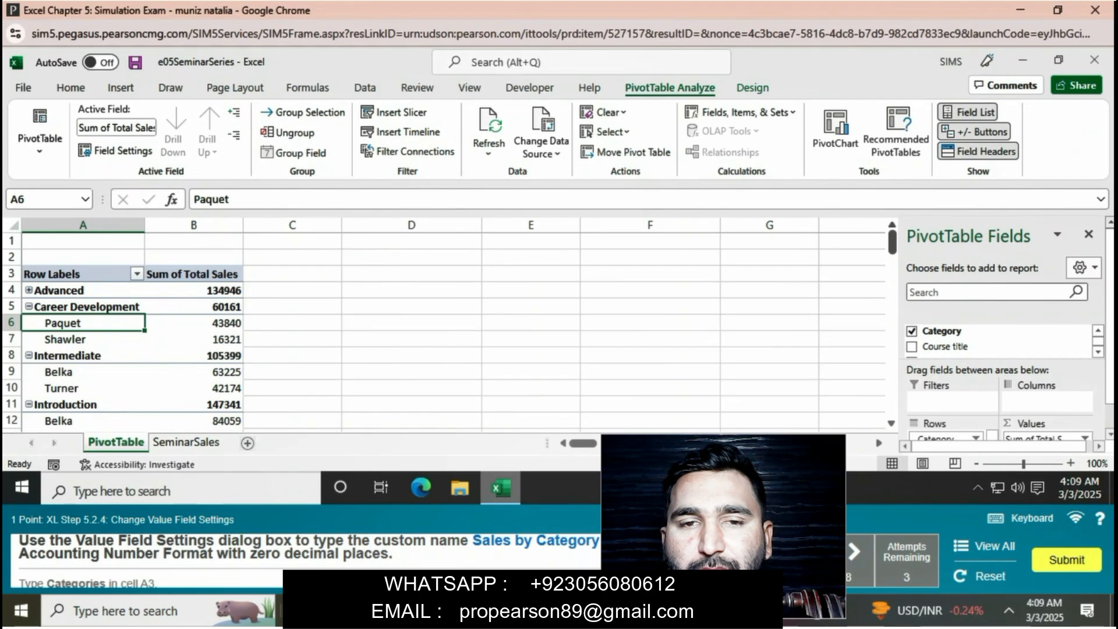
Give the PivotTable's Sum of Total Sales value field the custom name "Sales by Category" in its Value Field Settings
left_click(194, 290)
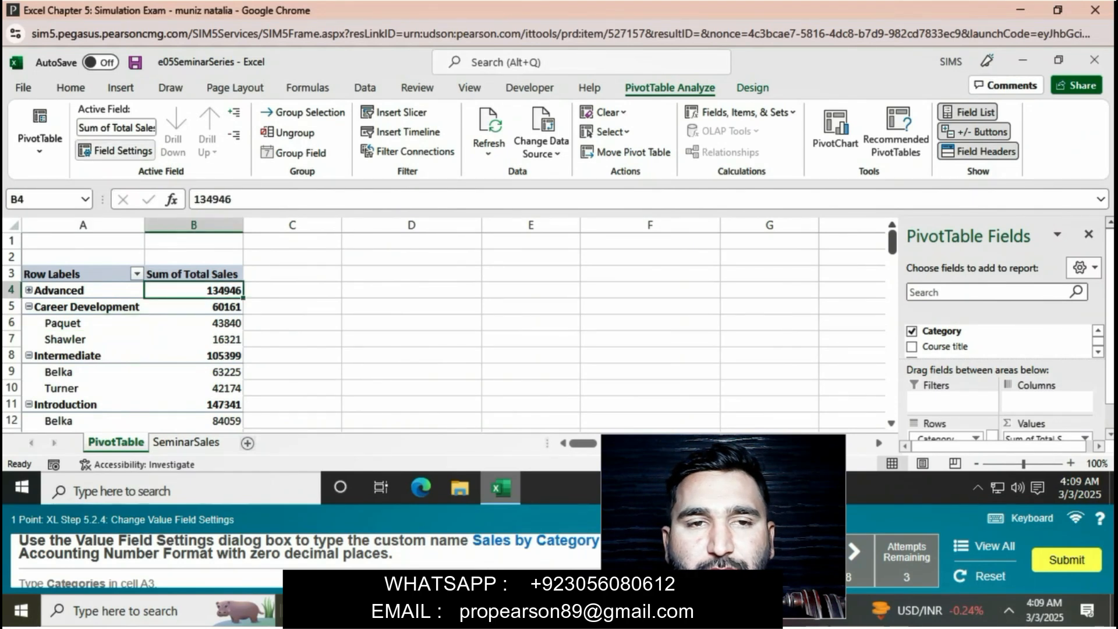
left_click(119, 150)
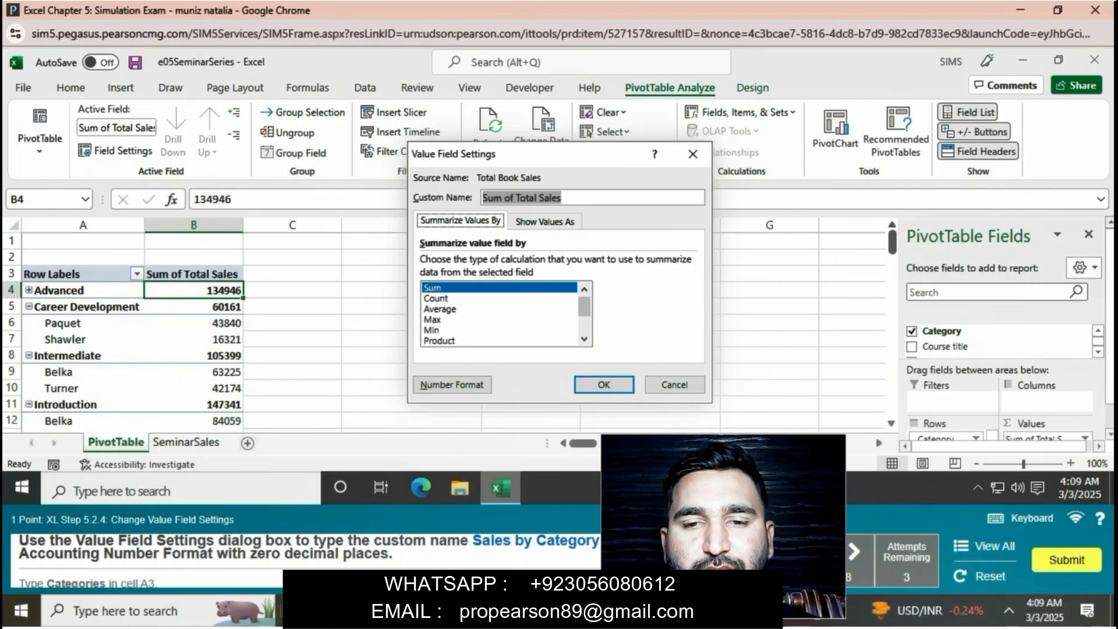
key("BackSpace")
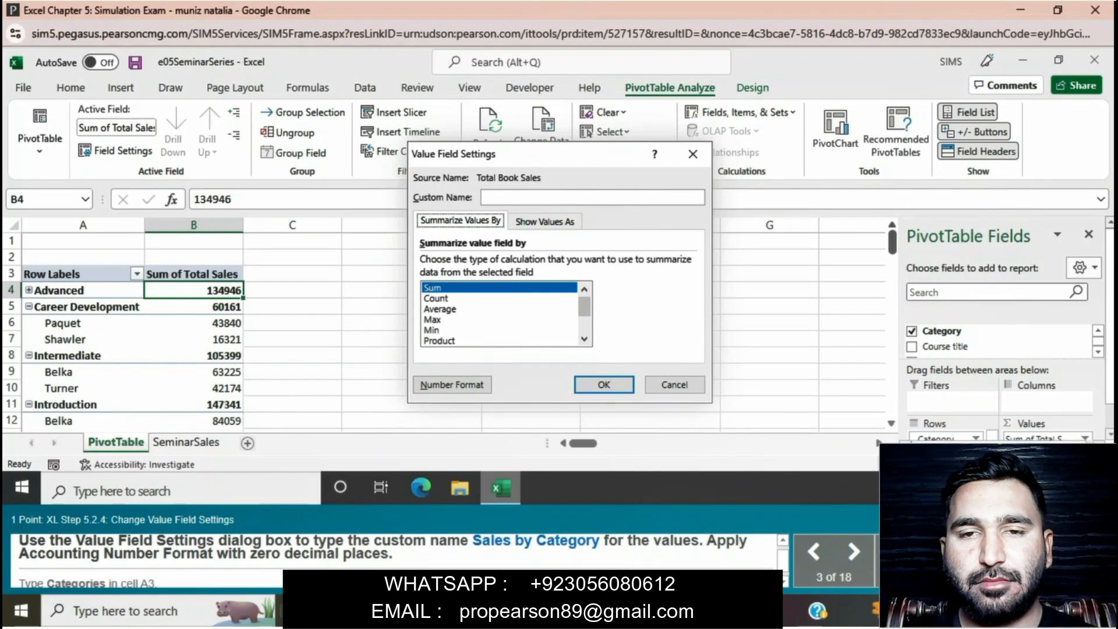
type("sA")
key("BackSpace")
key("BackSpace")
type("S")
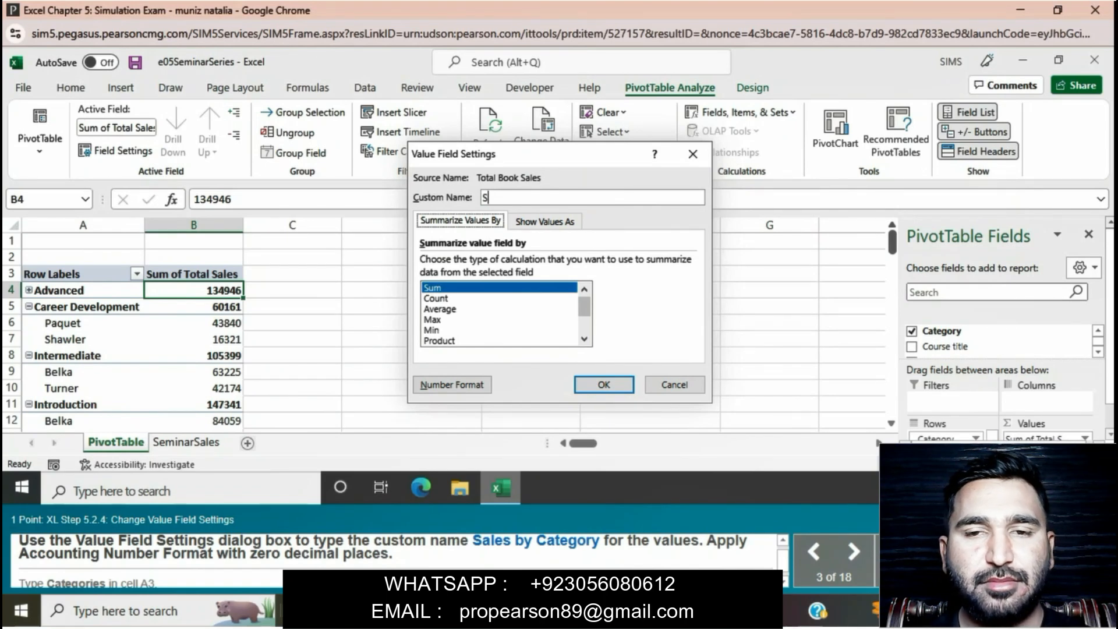
type("a")
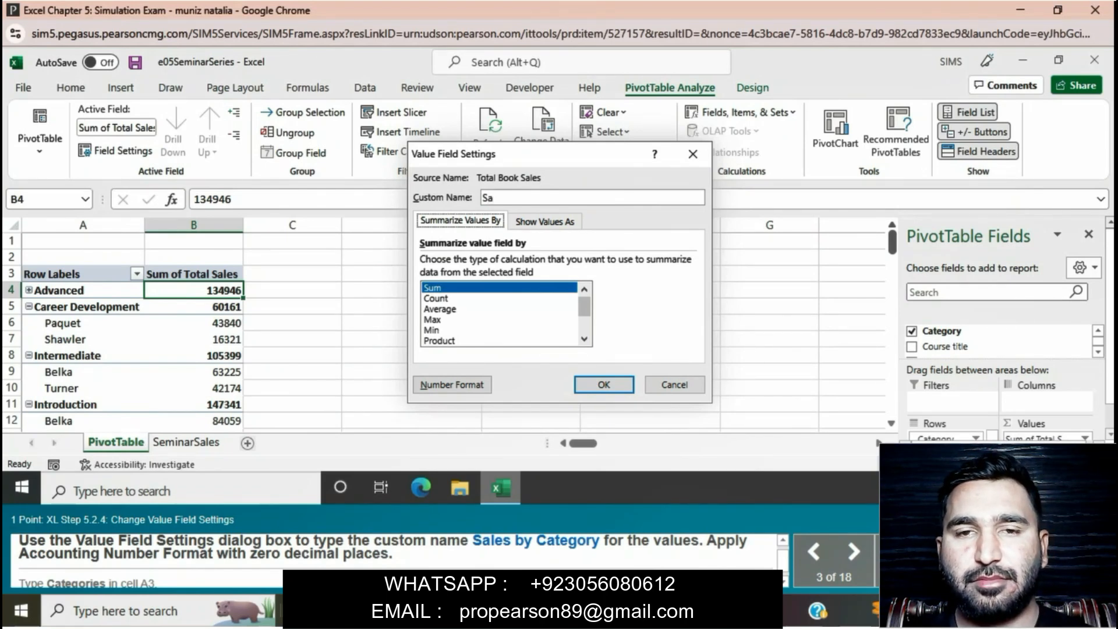
type("les")
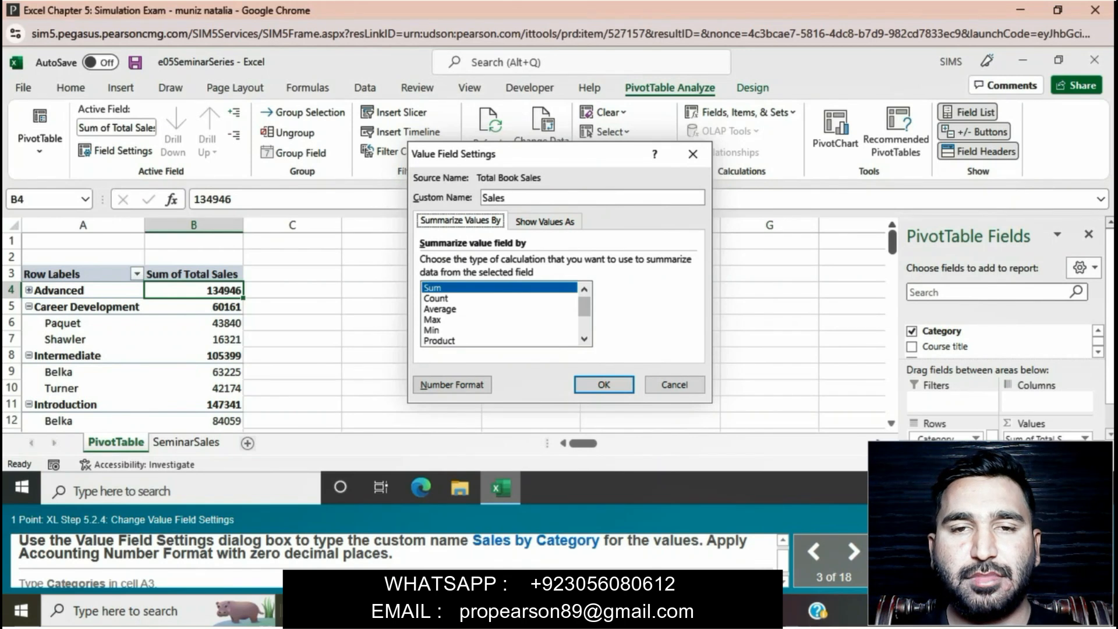
type(" by")
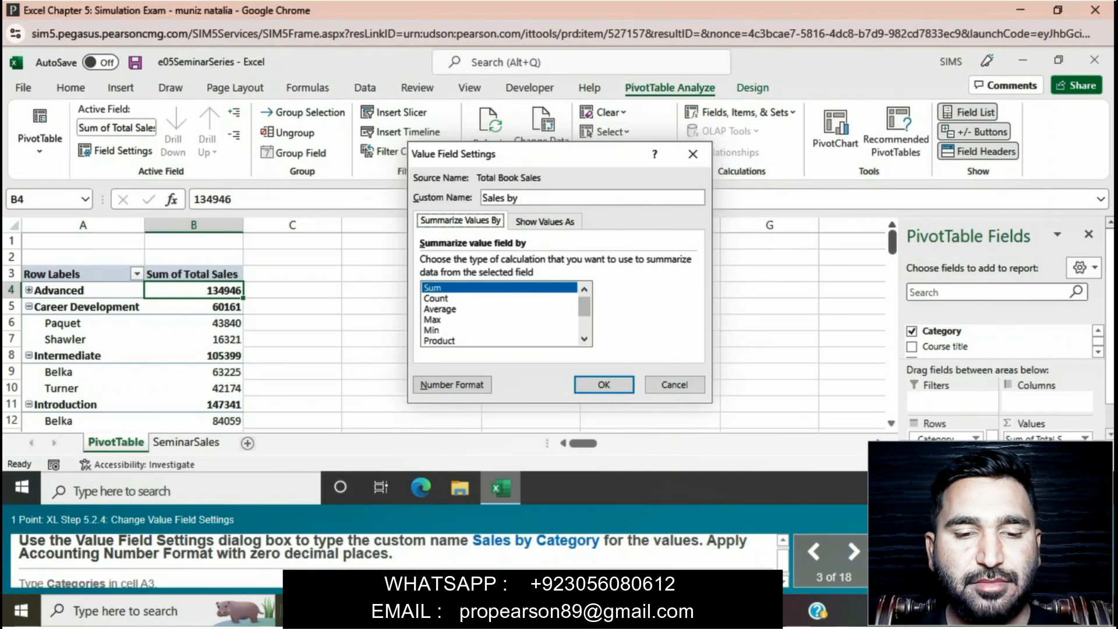
type(" Ca")
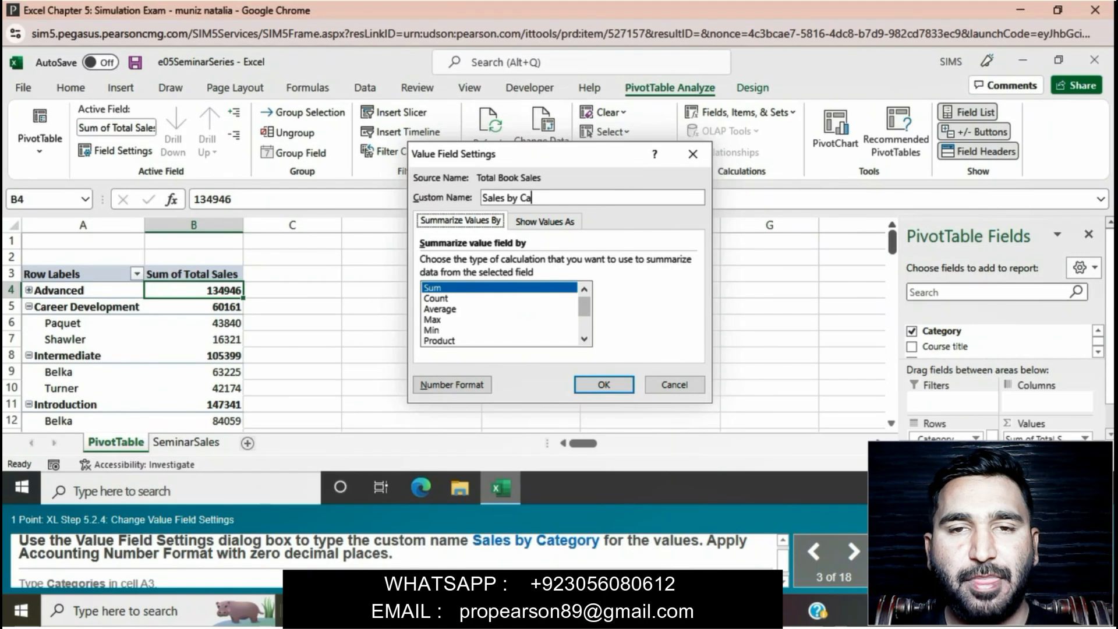
type("te")
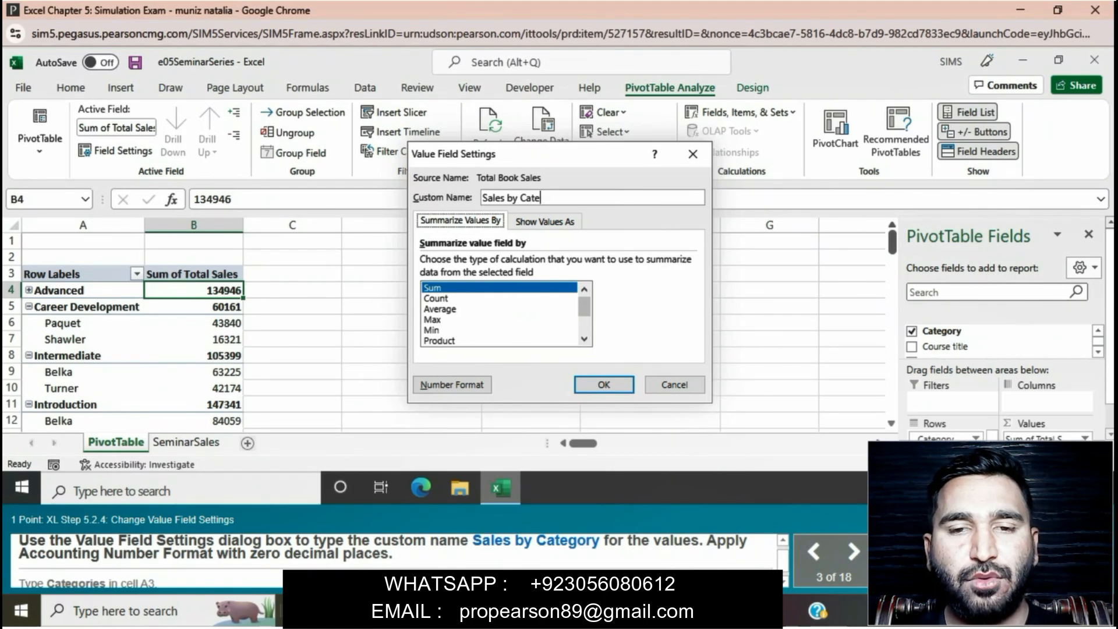
type("gory")
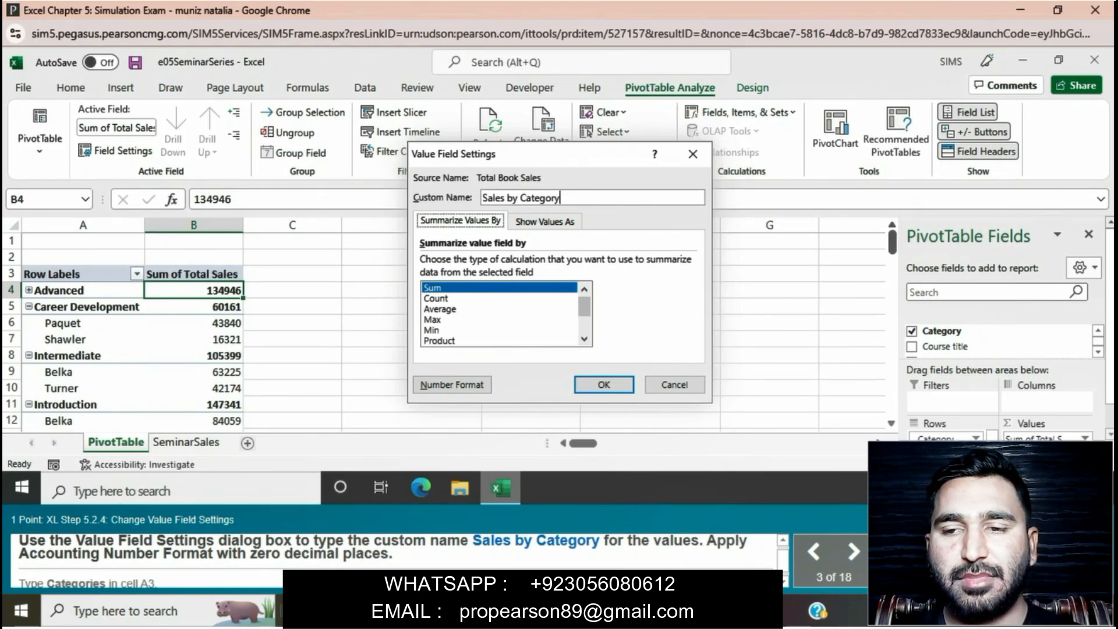
Format the Sales by Category value field as Accounting with 0 decimal places and apply the field settings
left_click(452, 384)
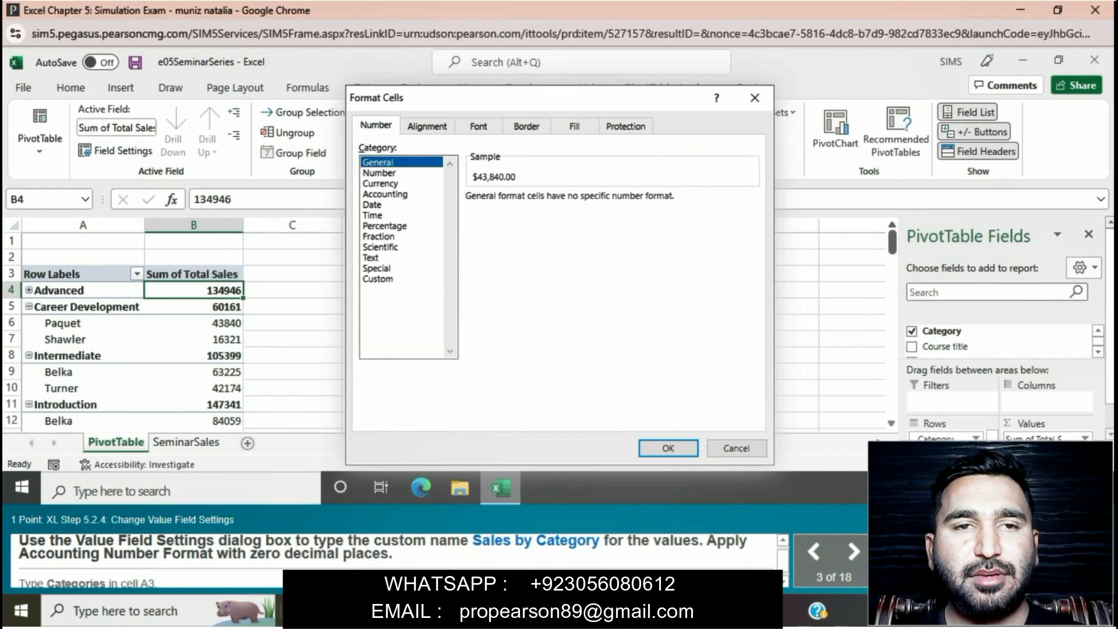
left_click(385, 195)
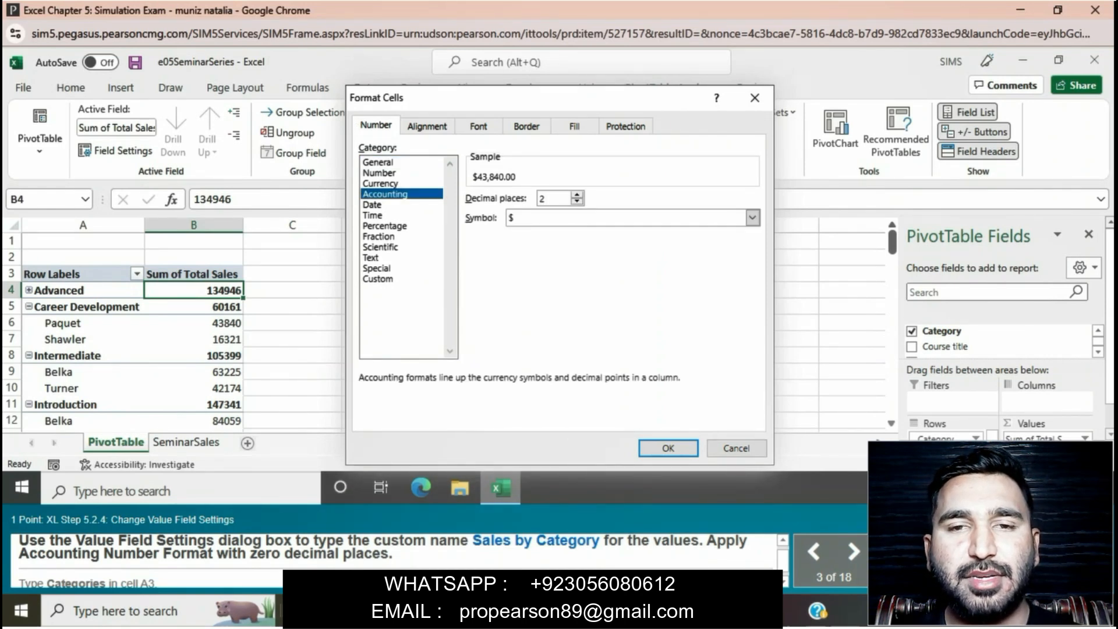
left_click(577, 201)
left_click(577, 201)
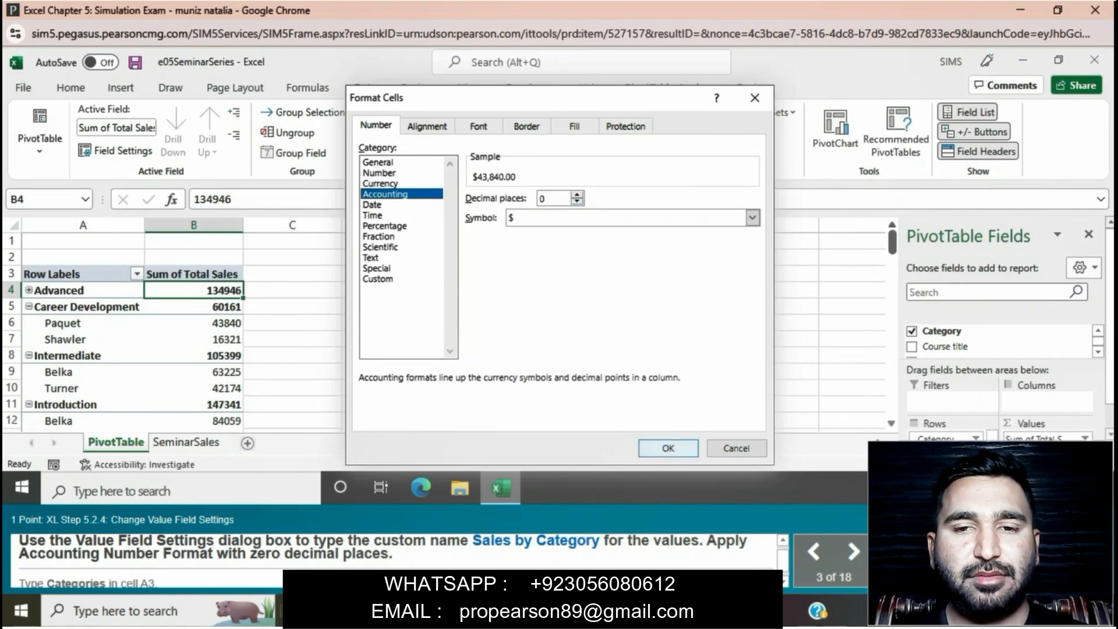
left_click(668, 448)
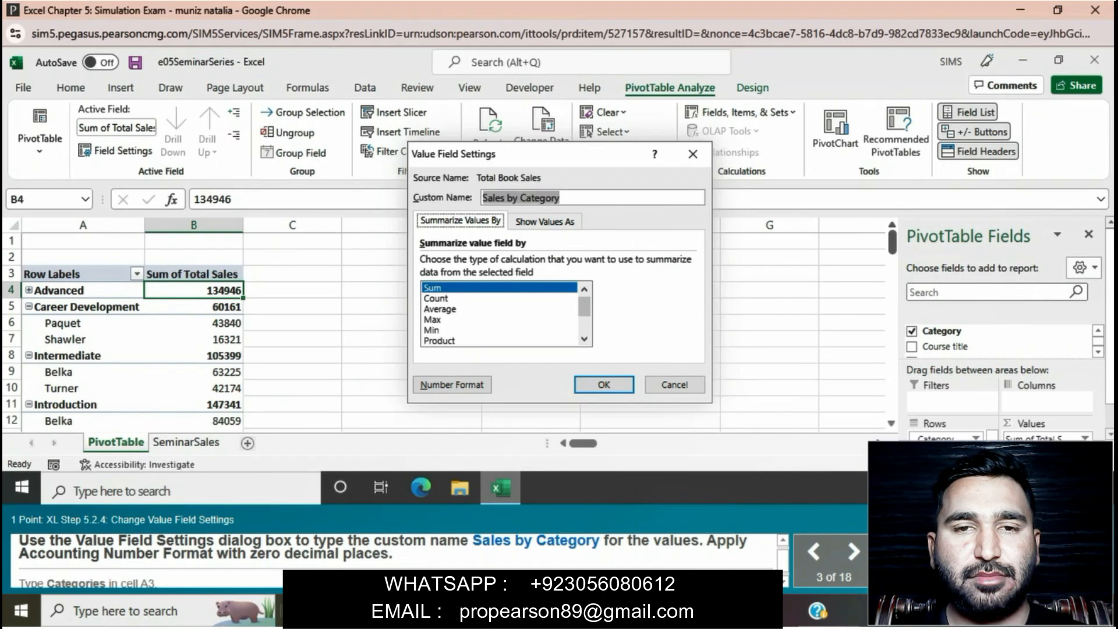
left_click(604, 385)
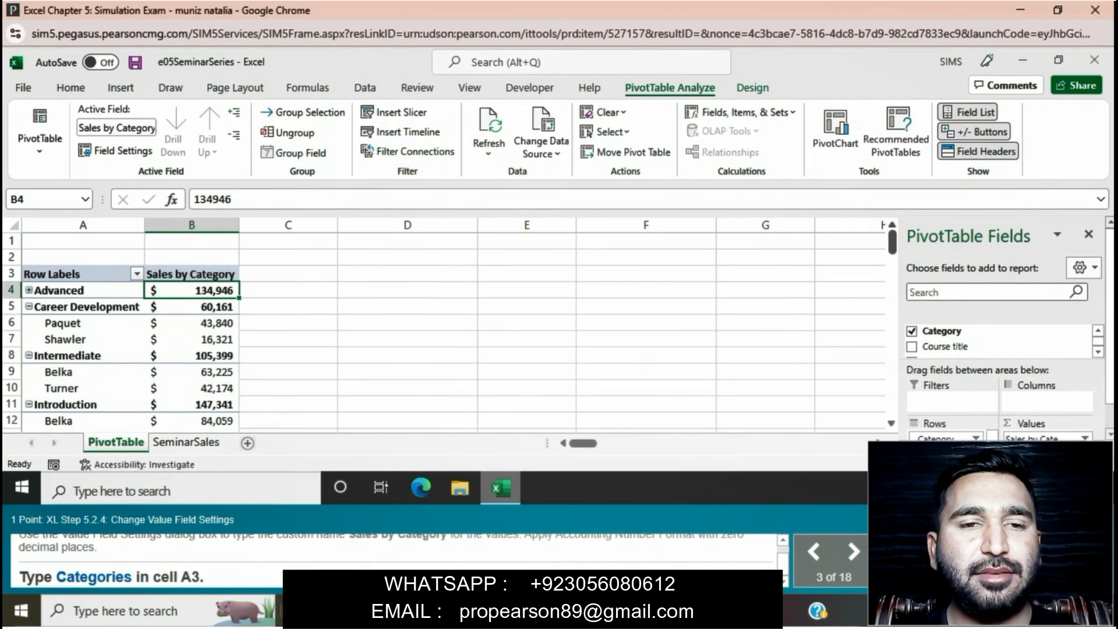
Replace the row label heading in cell A3 of the PivotTable with "Categories"
left_click(77, 274)
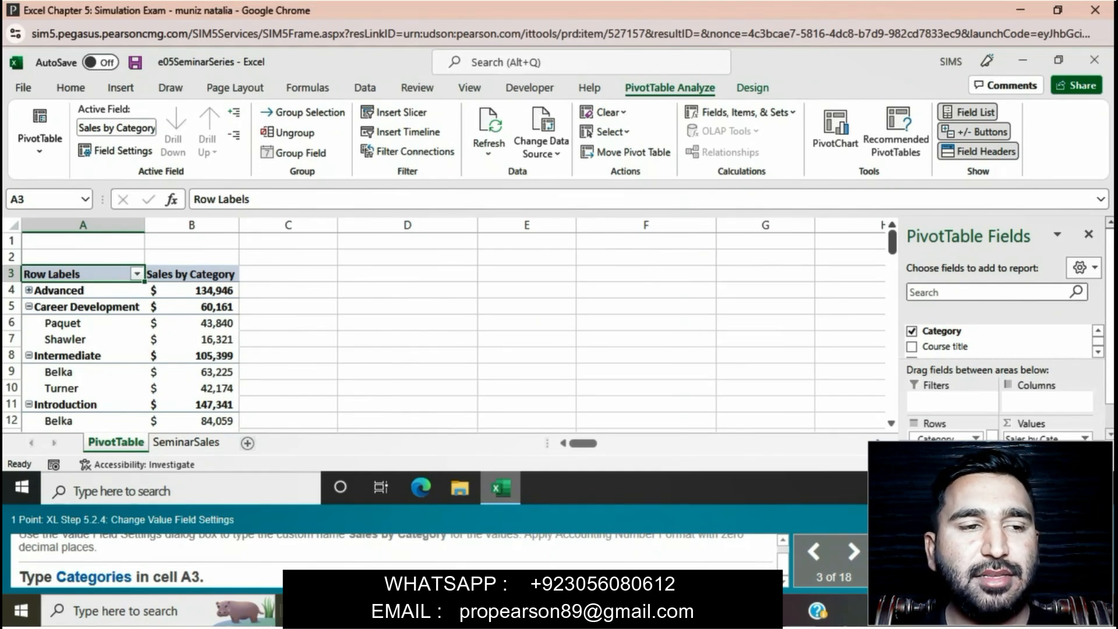
key("F2")
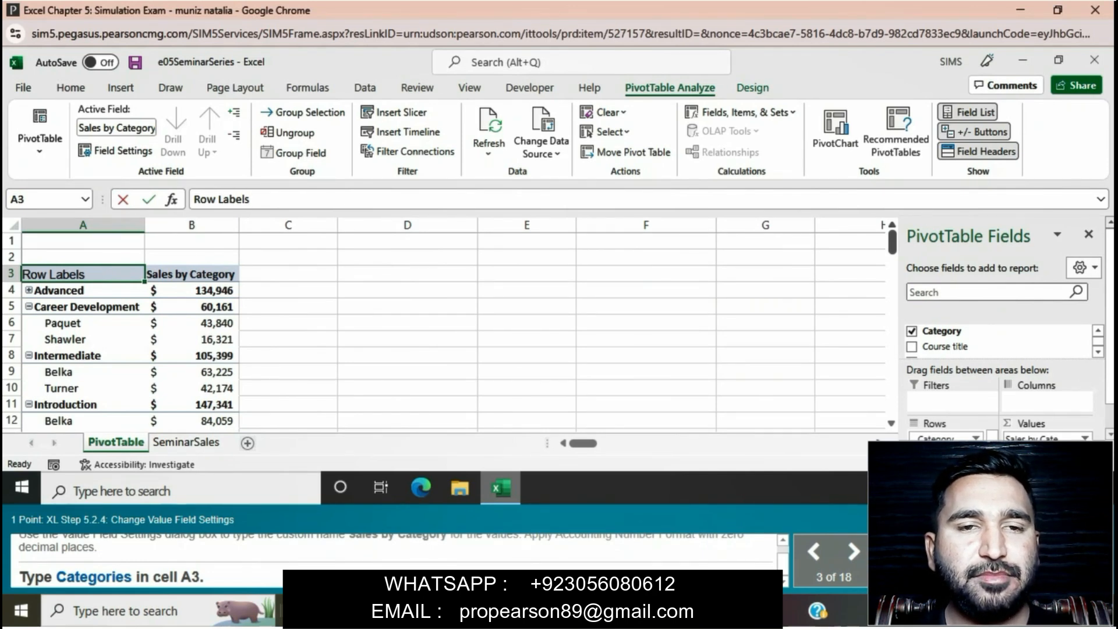
key("BackSpace")
key("BackSpace")
key("BackSpace")
key("BackSpace")
key("BackSpace")
key("BackSpace")
key("BackSpace")
key("BackSpace")
key("BackSpace")
key("BackSpace")
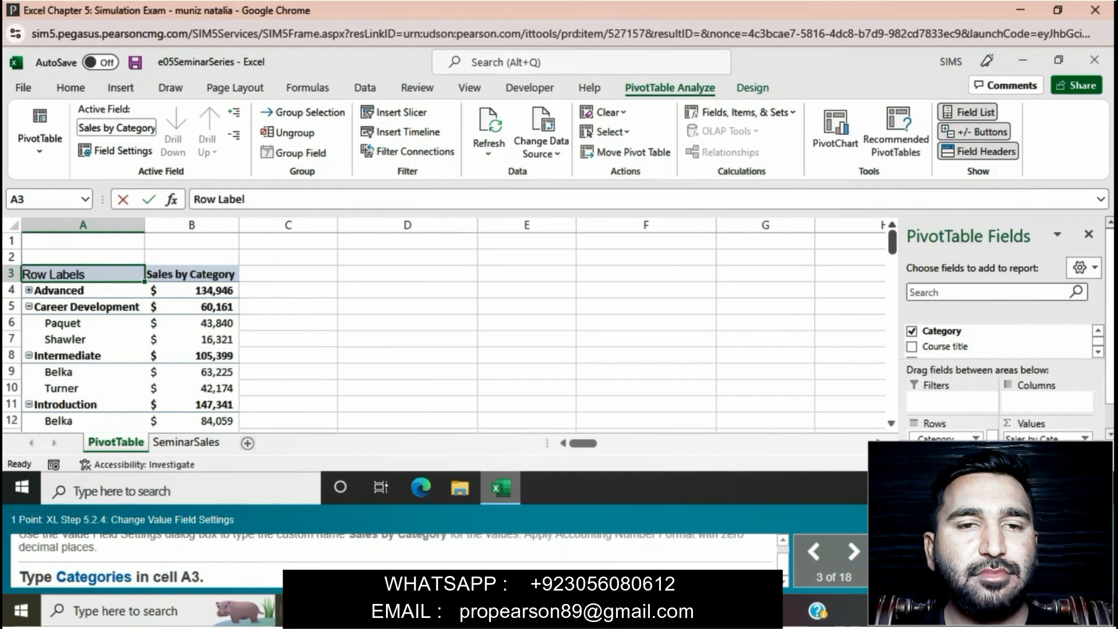
type("Ca")
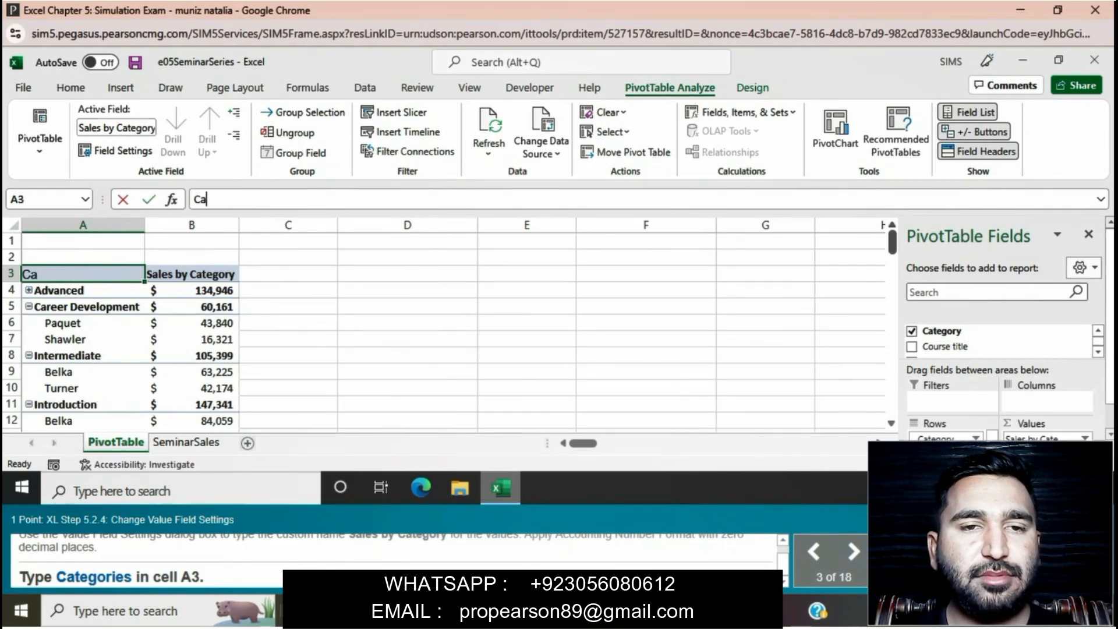
type("t")
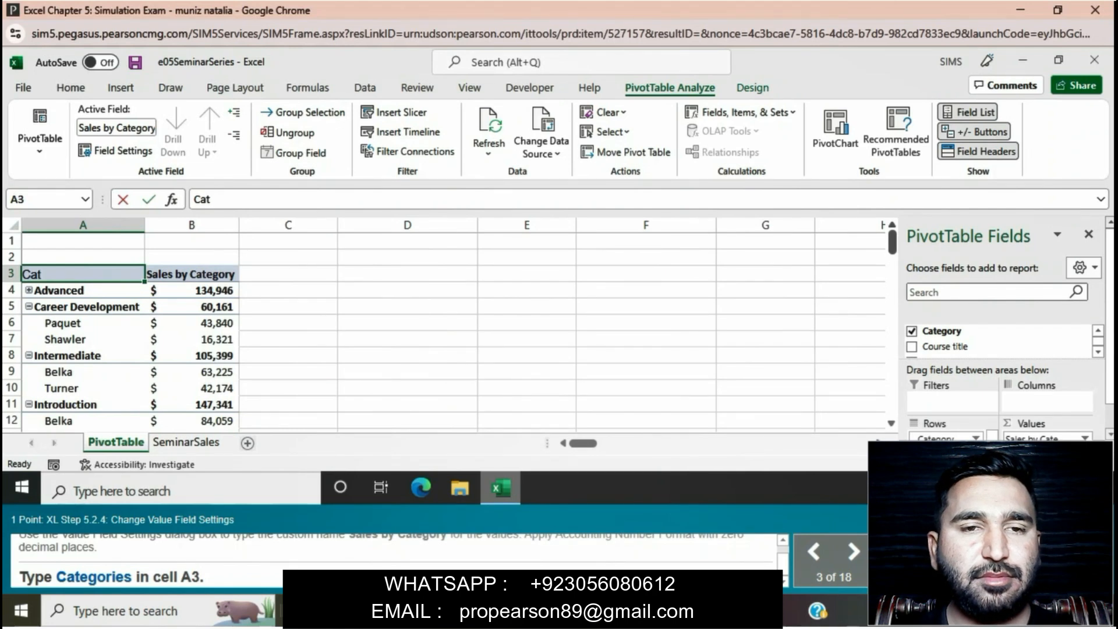
type("e")
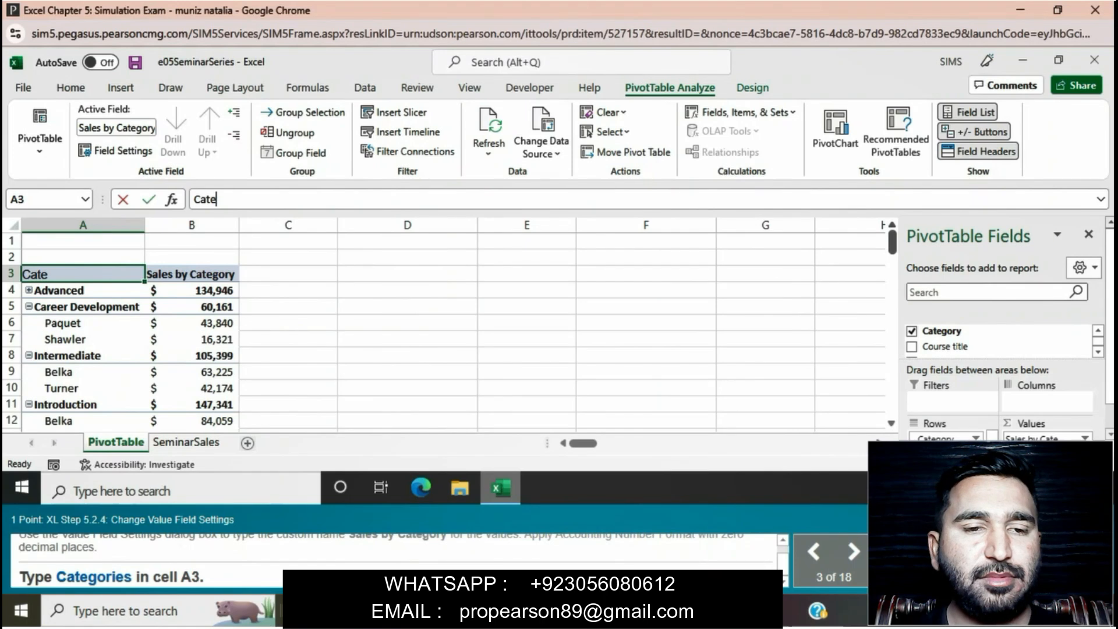
type("g")
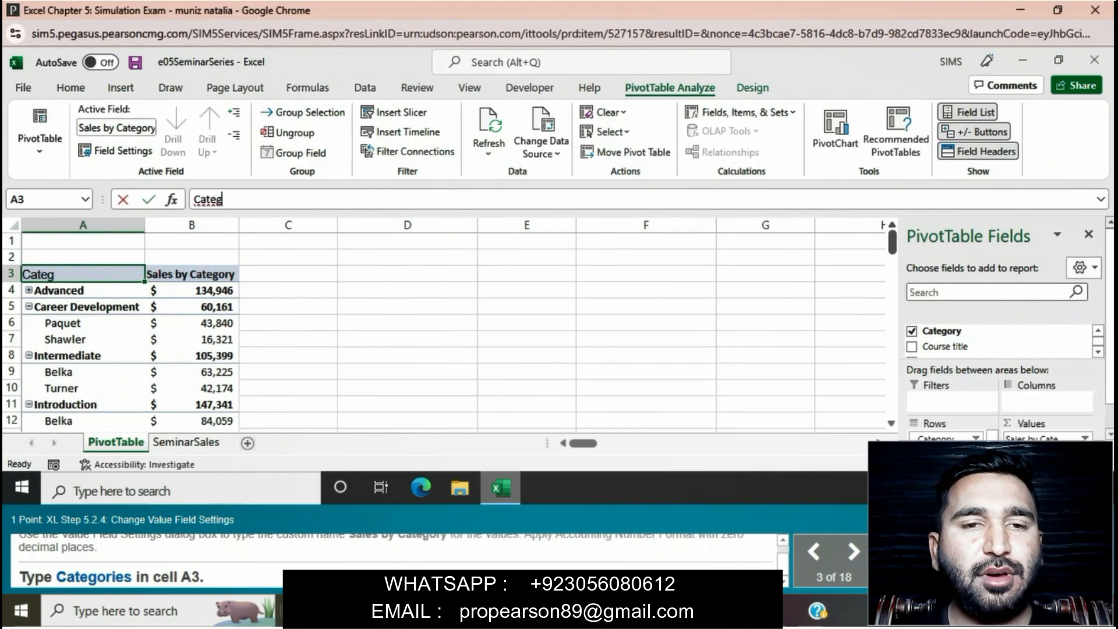
type("o")
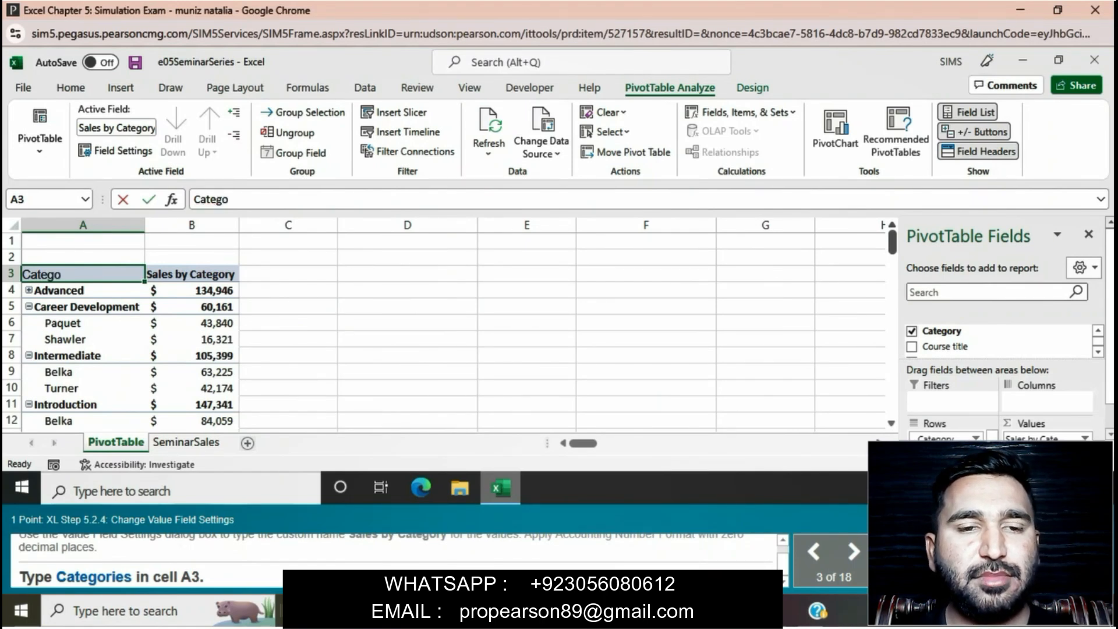
type("r")
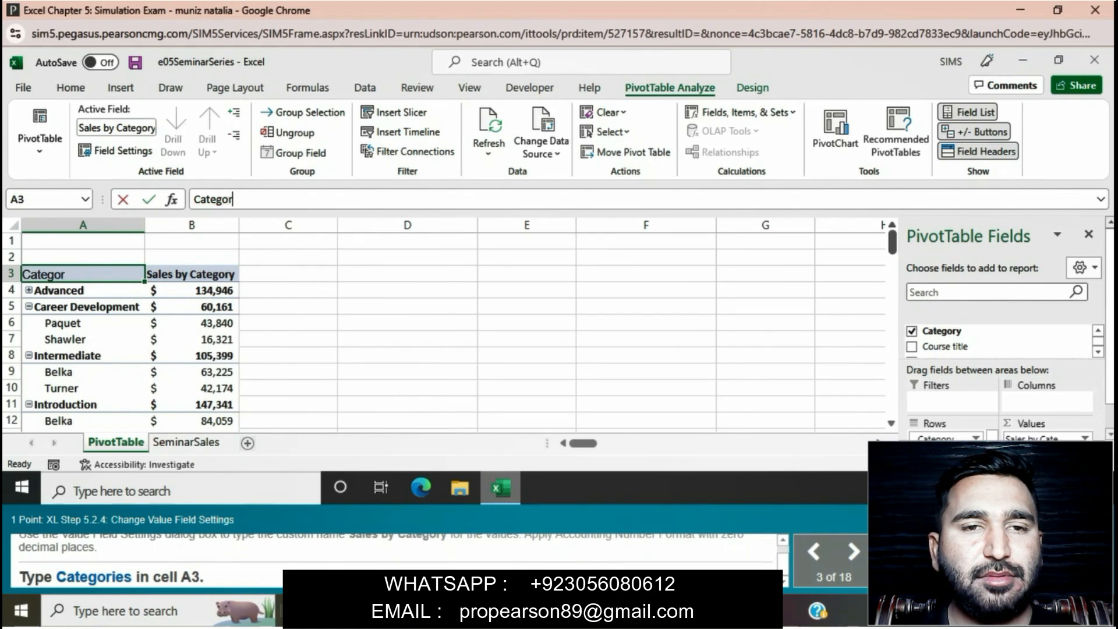
type("i")
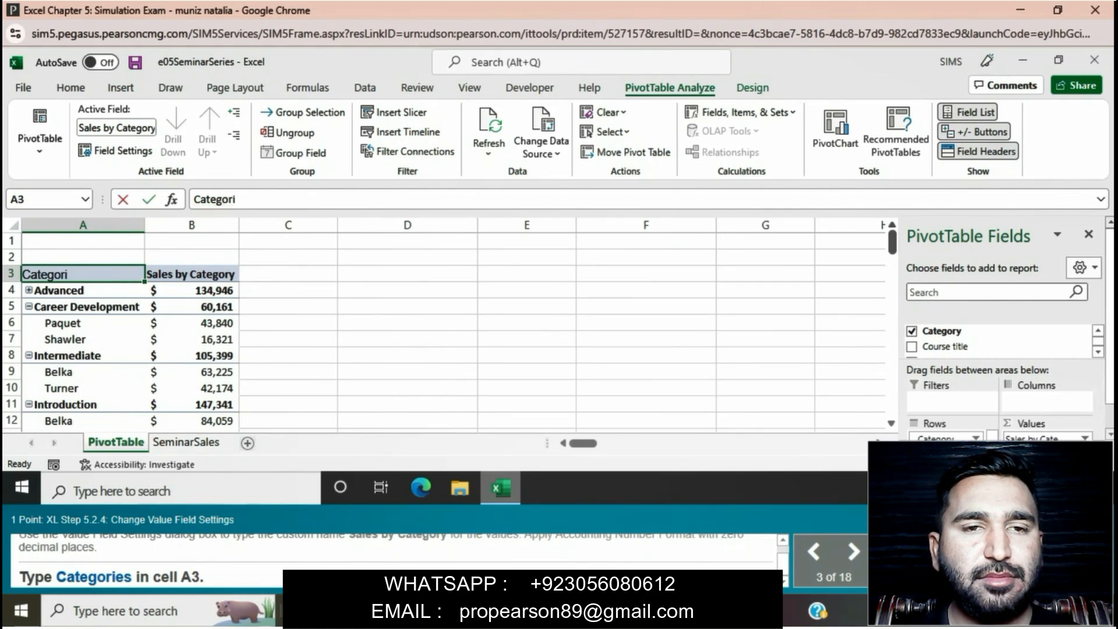
type("es")
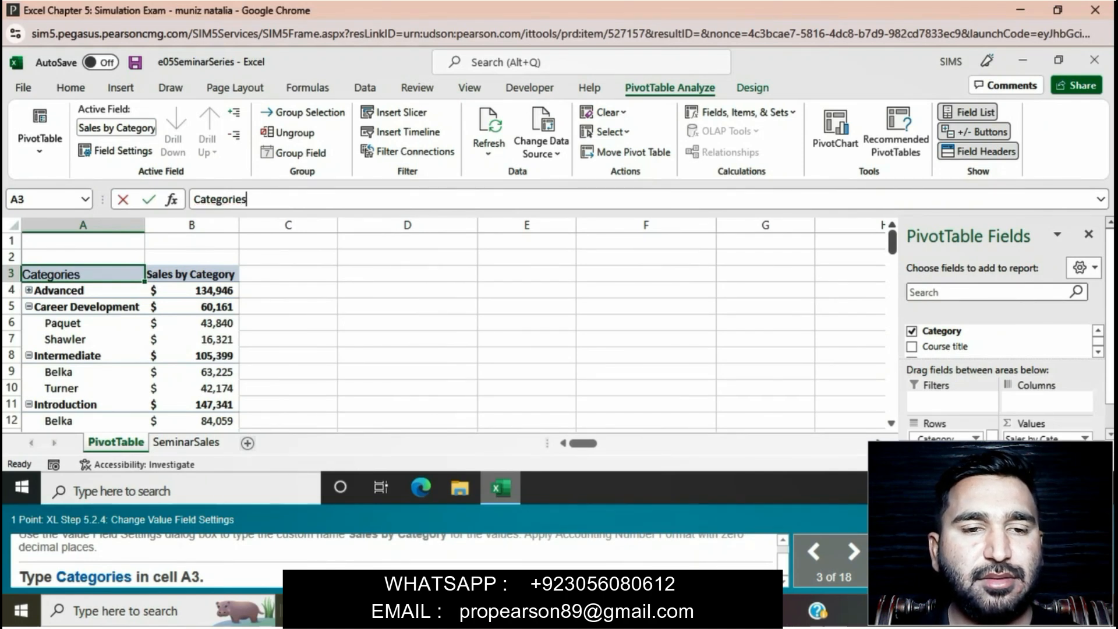
key("Return")
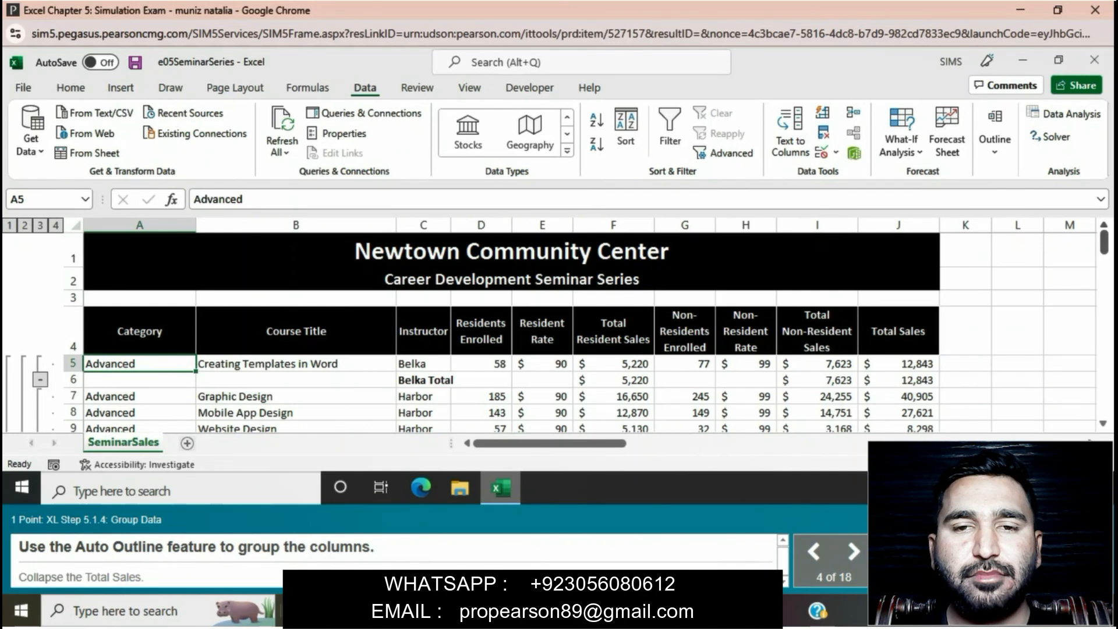
Collapse the subtotaled seminar rows through outline levels 3 and 2 down to level 1, the Grand Total
left_click(40, 225)
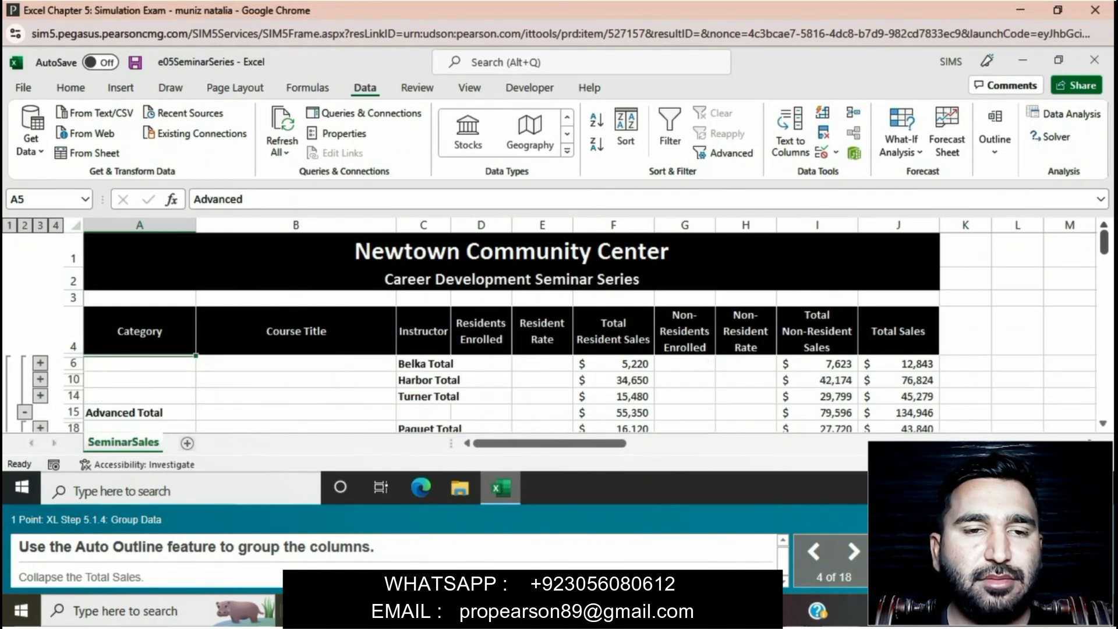
left_click(24, 226)
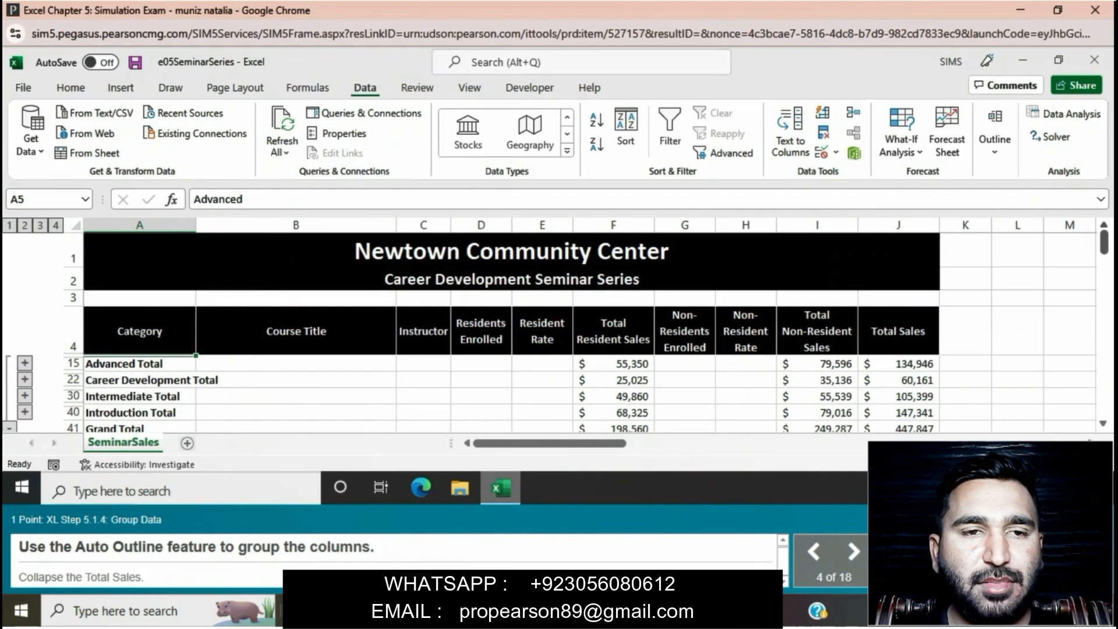
left_click(9, 225)
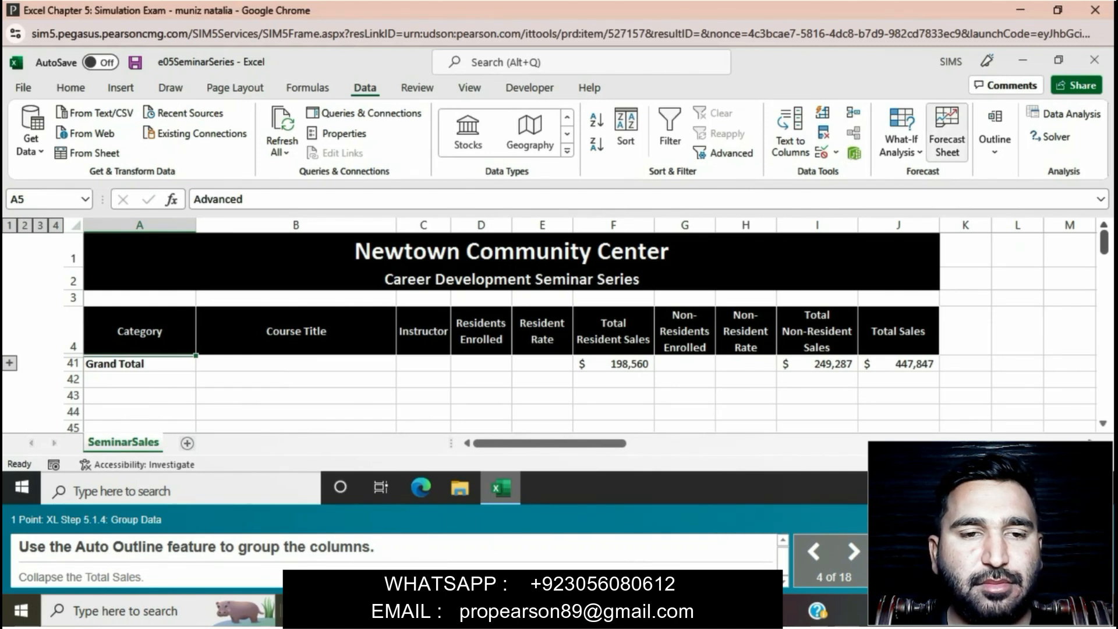
Group the columns with Auto Outline, accepting the modification of the existing outline, and collapse the Total Sales column group
left_click(995, 140)
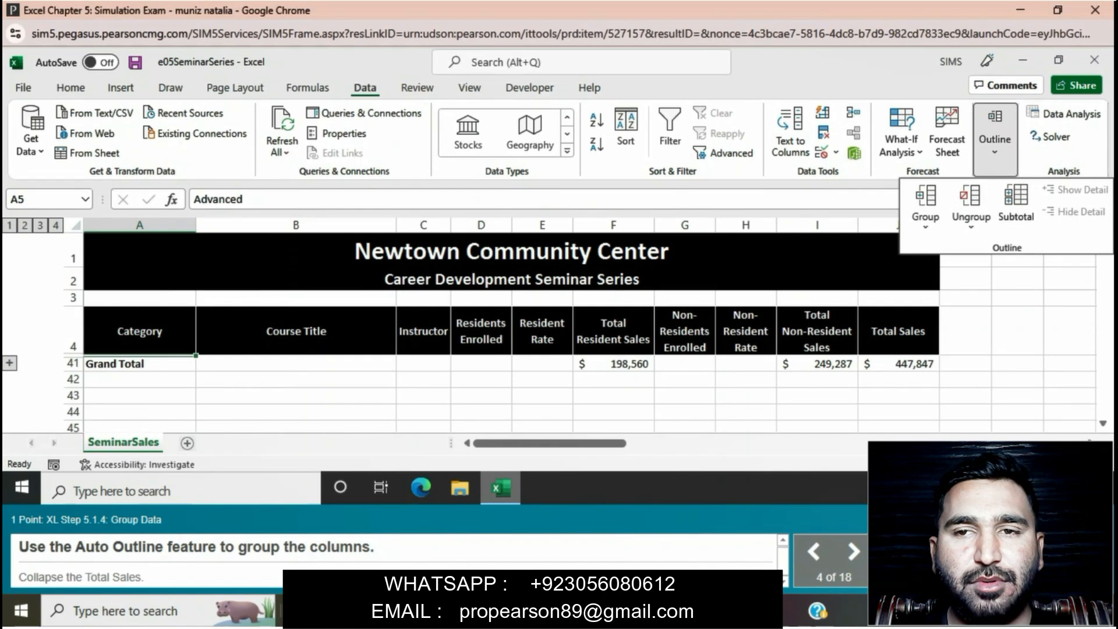
left_click(925, 220)
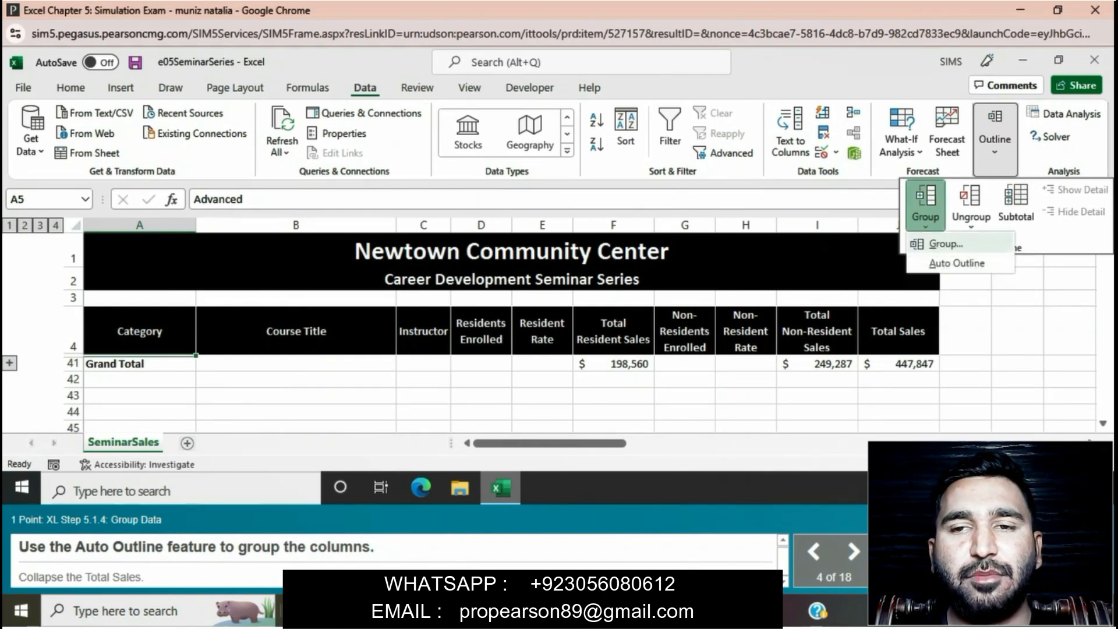
left_click(946, 262)
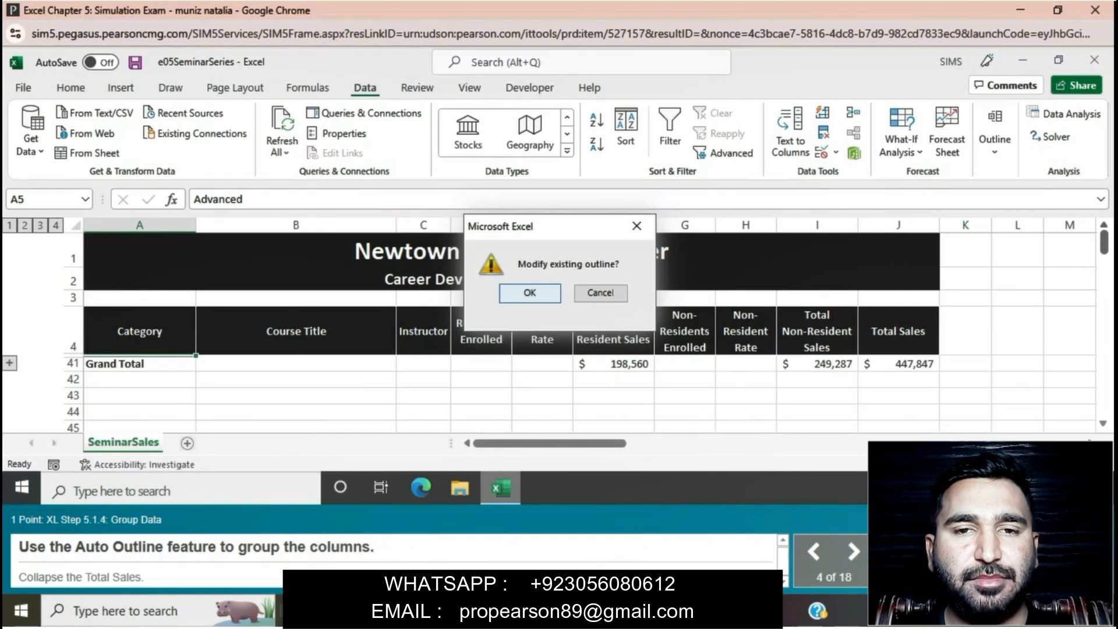
key("Return")
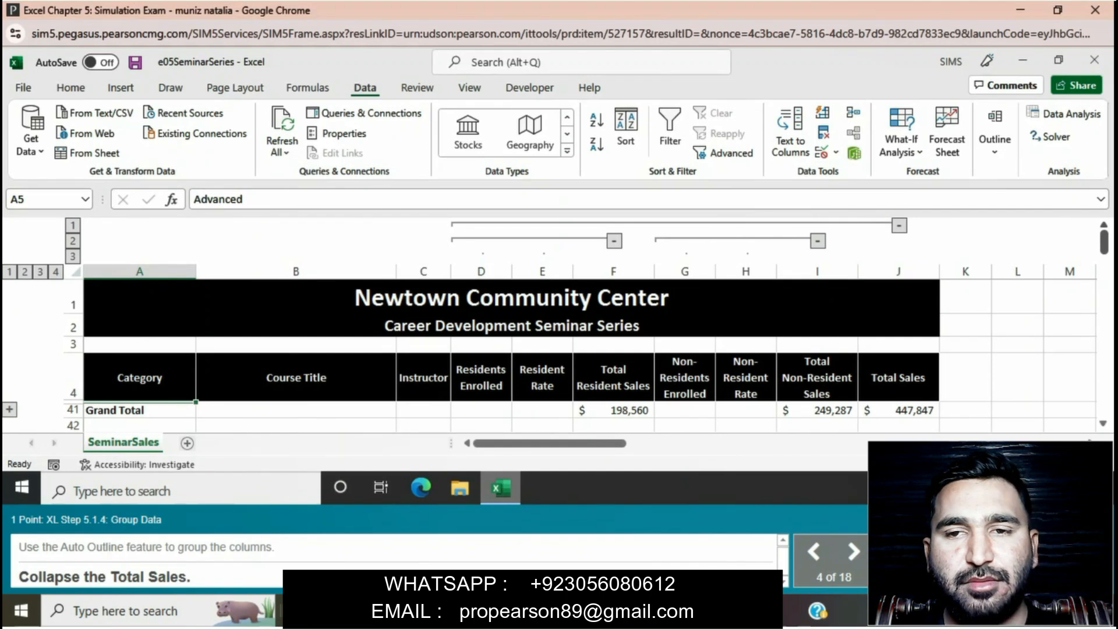
left_click(899, 225)
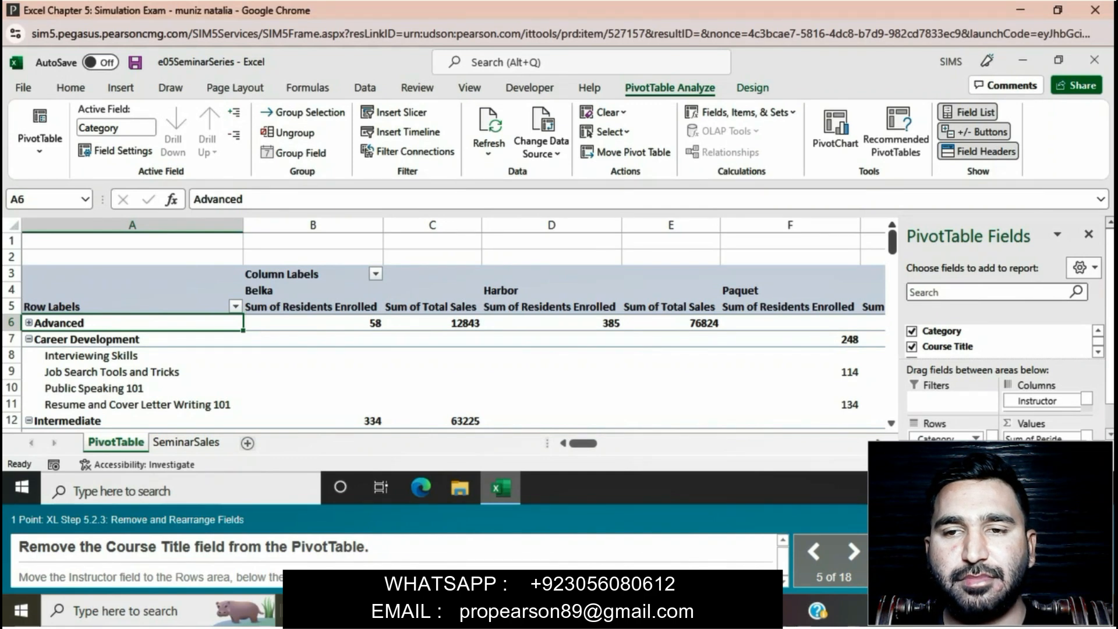
Remove the Course Title field from the PivotTable and move the Instructor field to the Rows area below Category
scroll(1002, 326, "down", 1)
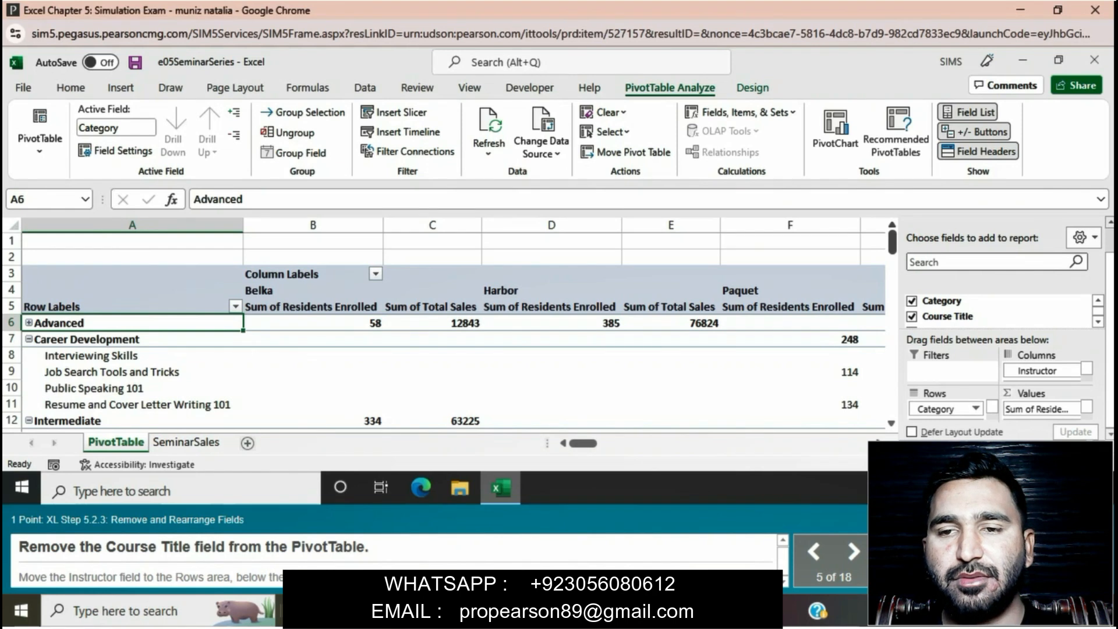
scroll(1042, 370, "down", 1)
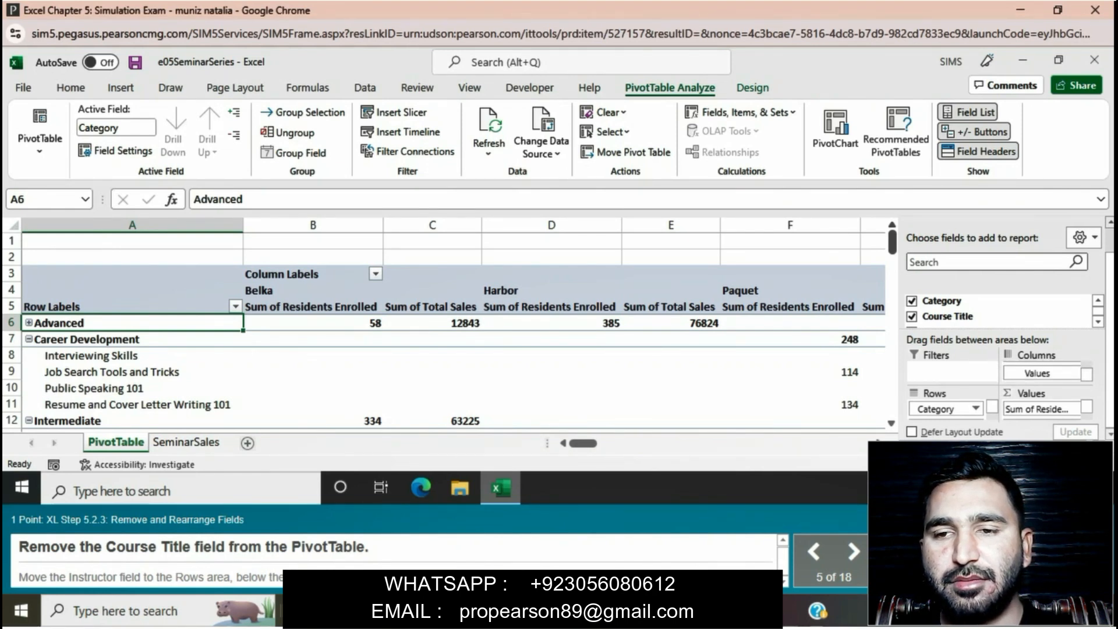
scroll(1043, 410, "down", 1)
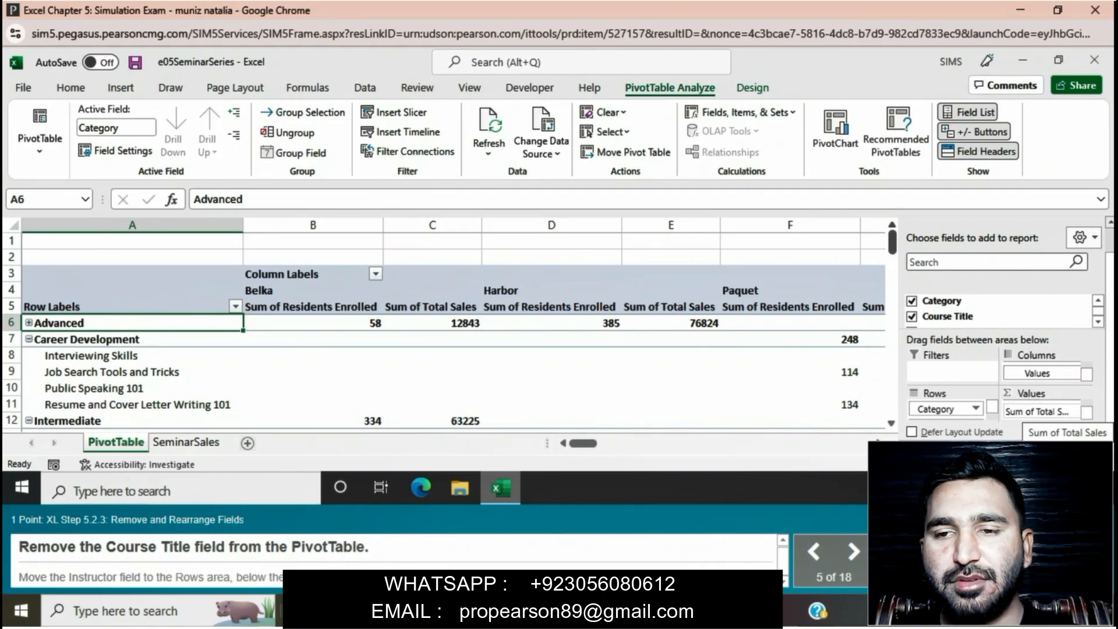
scroll(1038, 373, "up", 1)
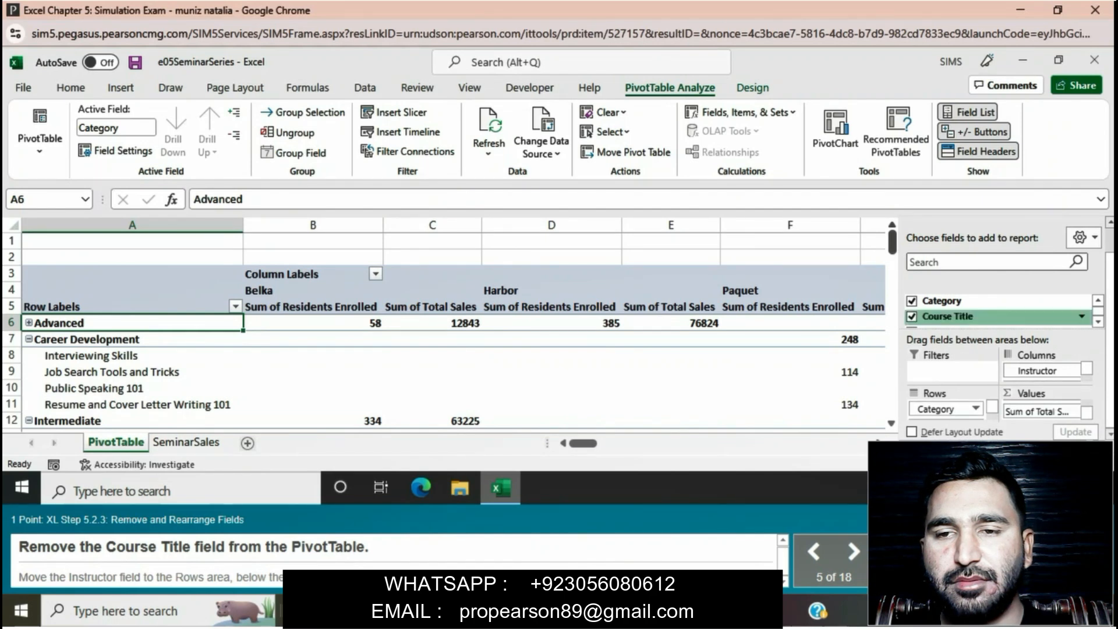
left_click(912, 316)
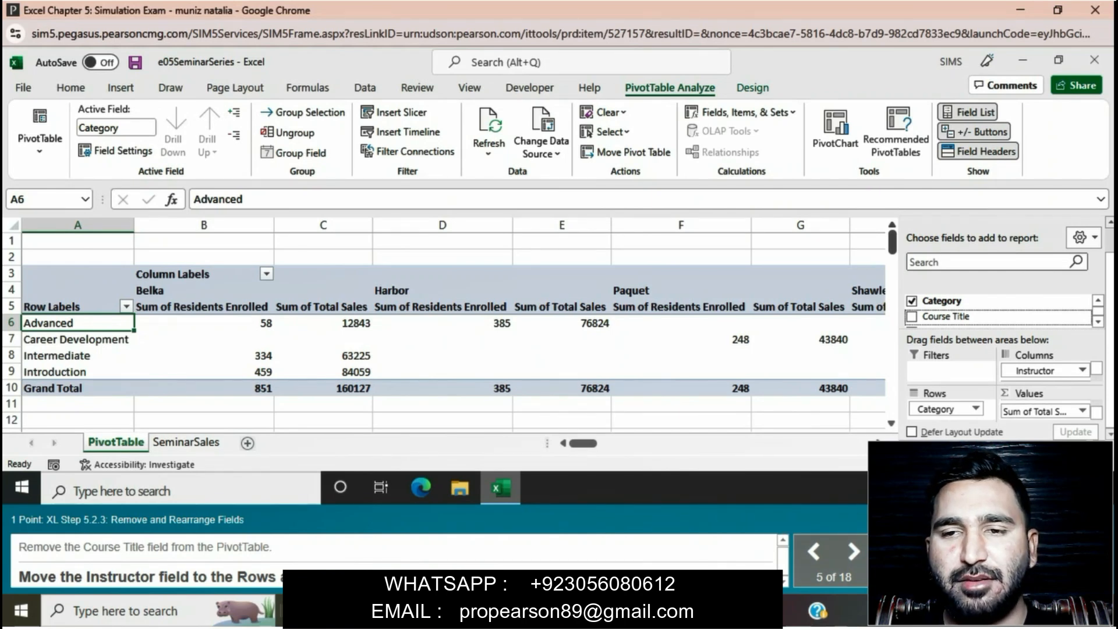
left_click_drag(1035, 370, 1051, 387)
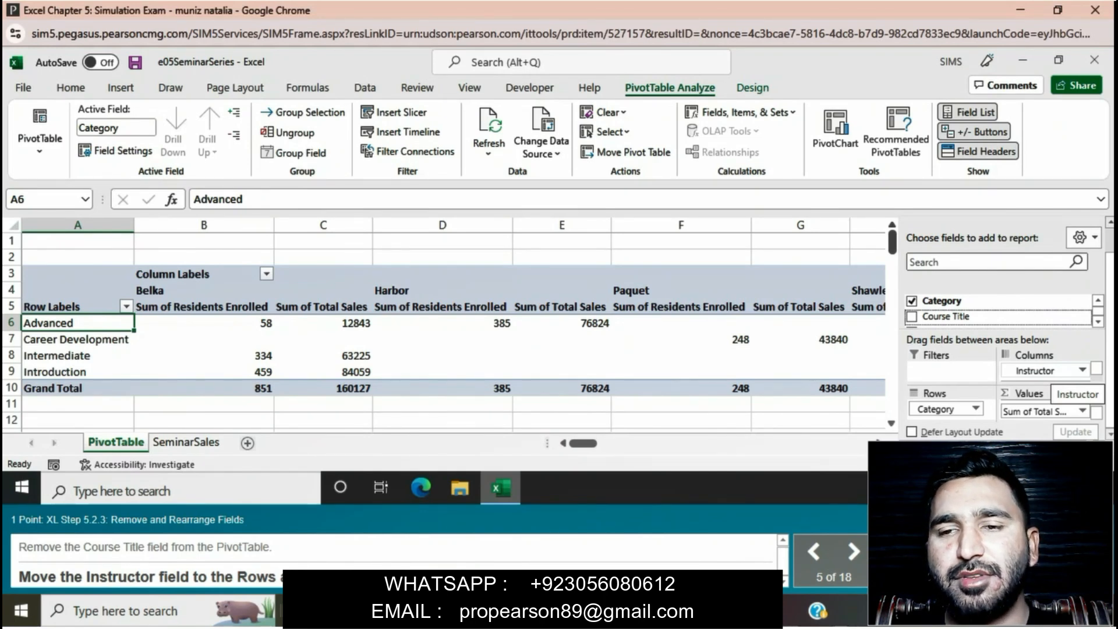
left_click_drag(1077, 394, 943, 416)
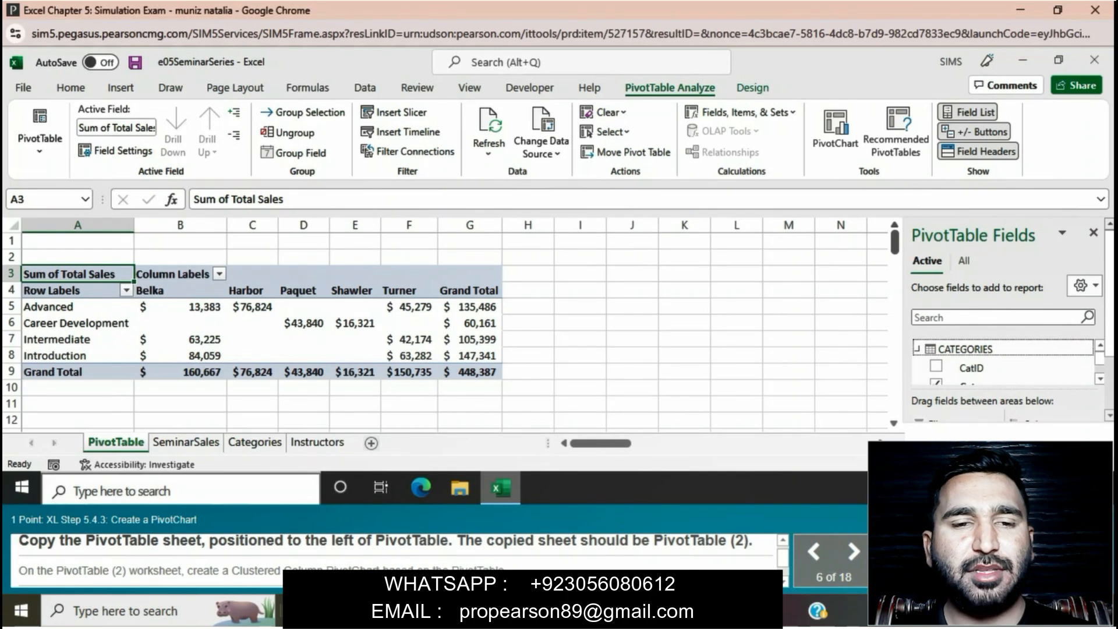
Create a copy of the PivotTable worksheet, placed before the PivotTable sheet in the same workbook
right_click(127, 444)
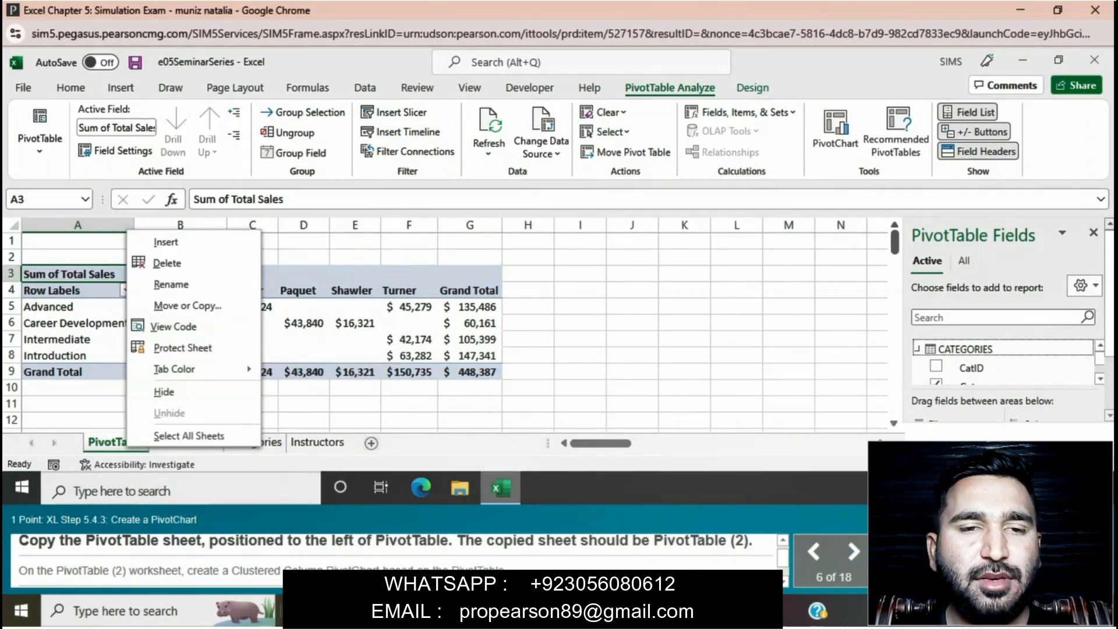
left_click(186, 306)
key("alt+c")
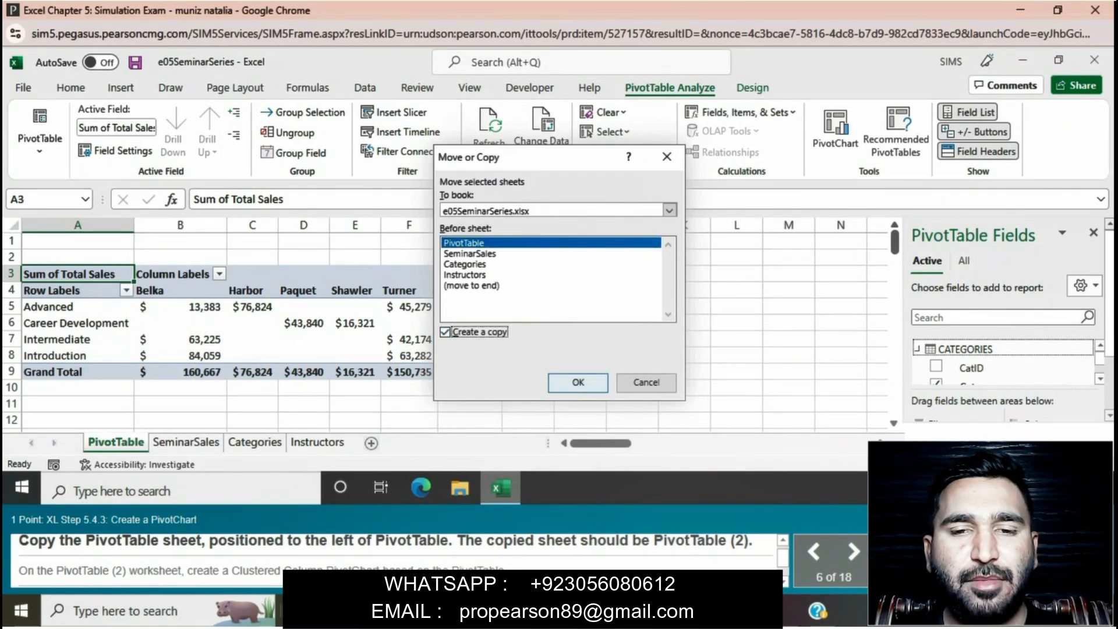
key("Return")
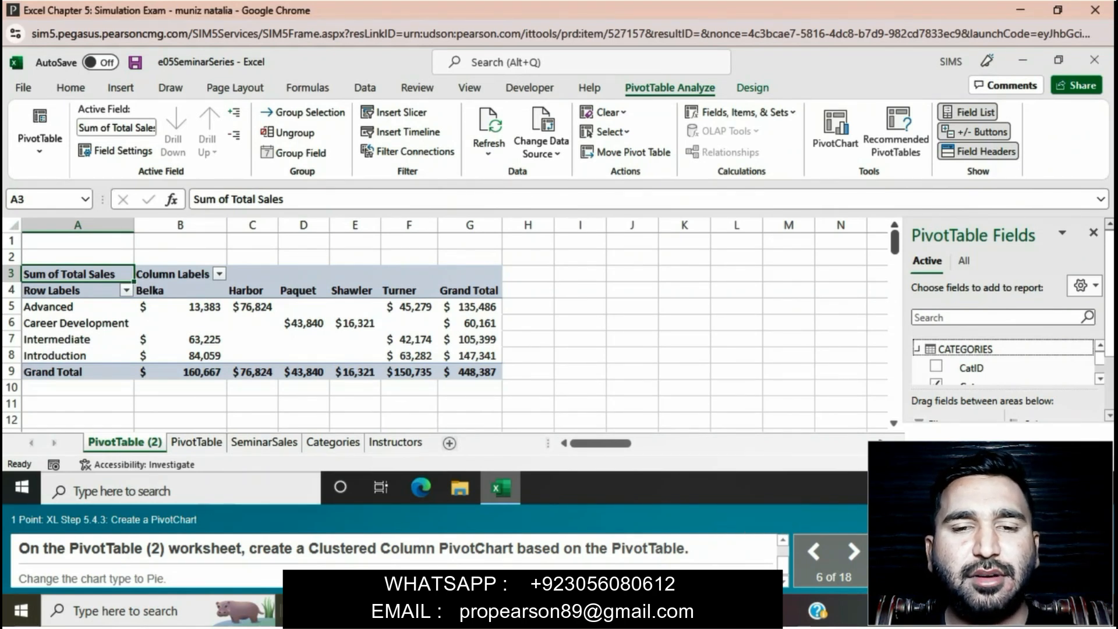
Create a Clustered Column PivotChart from the PivotTable on the PivotTable (2) sheet and change its chart type to Pie
left_click(835, 131)
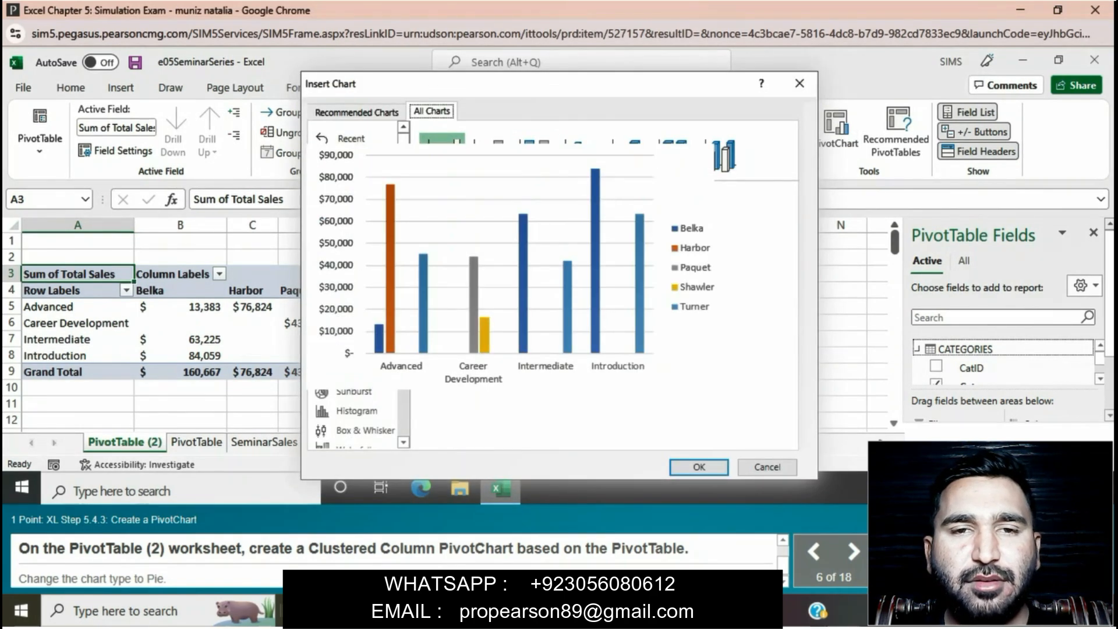
left_click(699, 467)
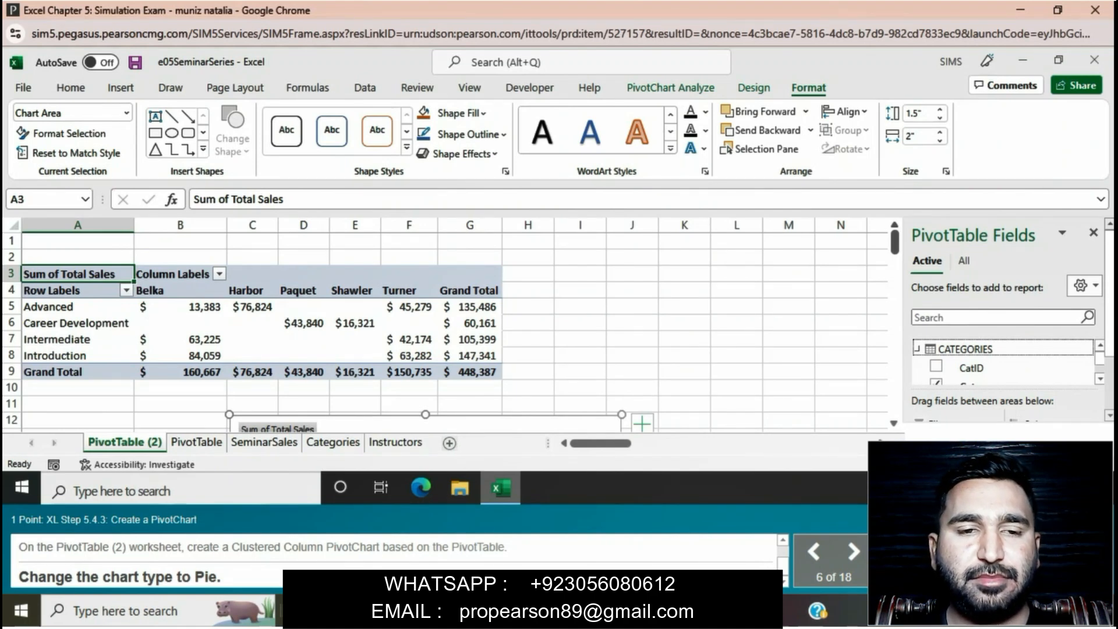
left_click(71, 88)
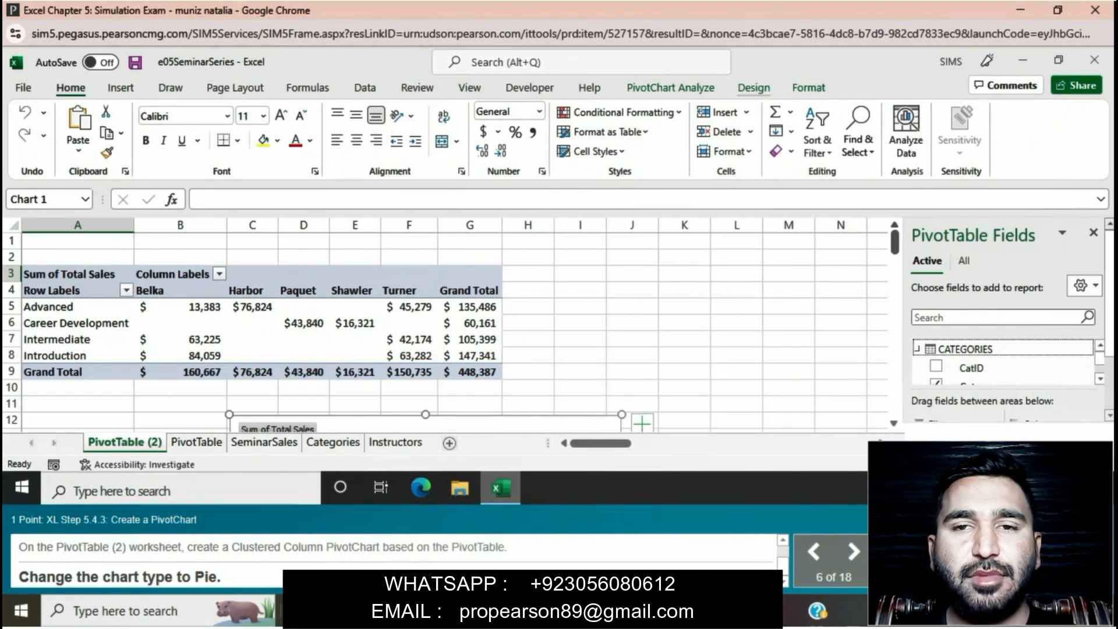
left_click(754, 88)
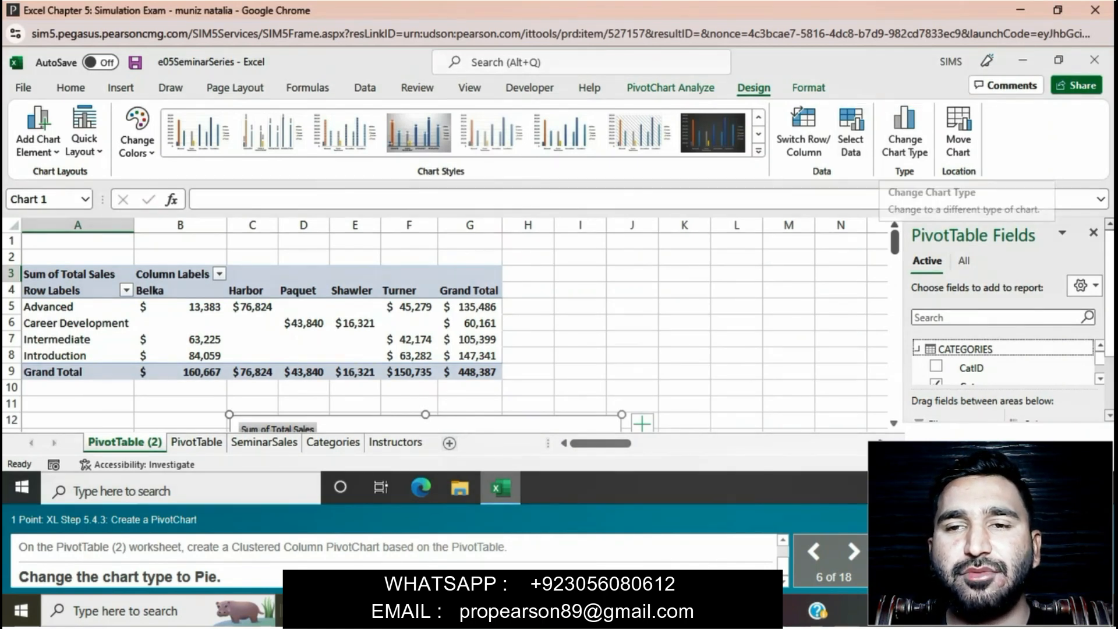
left_click(905, 131)
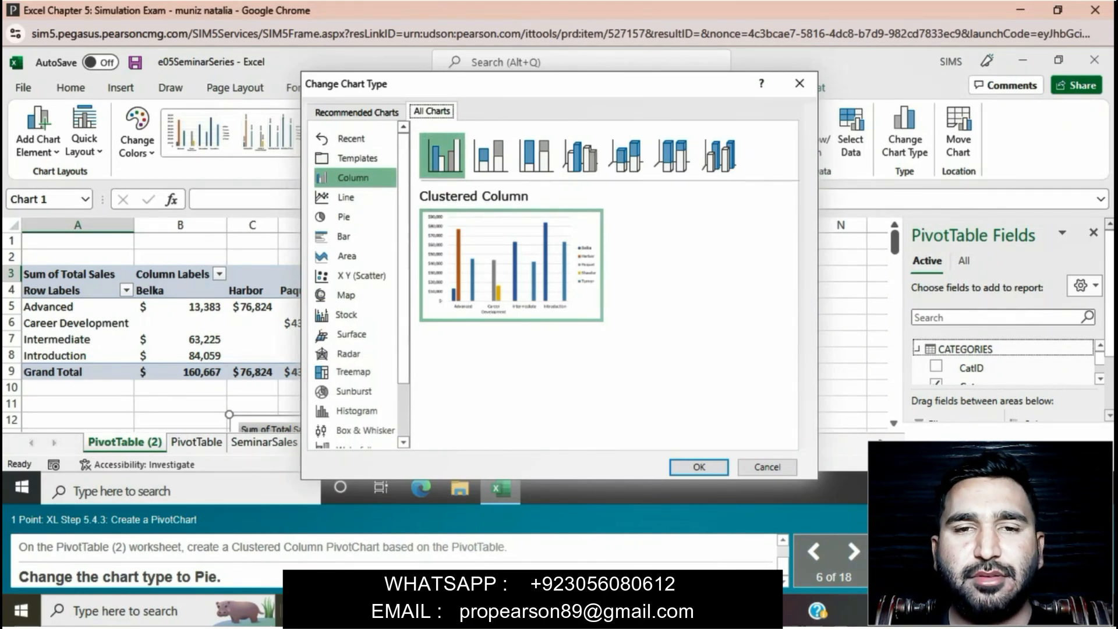
mouse_move(512, 265)
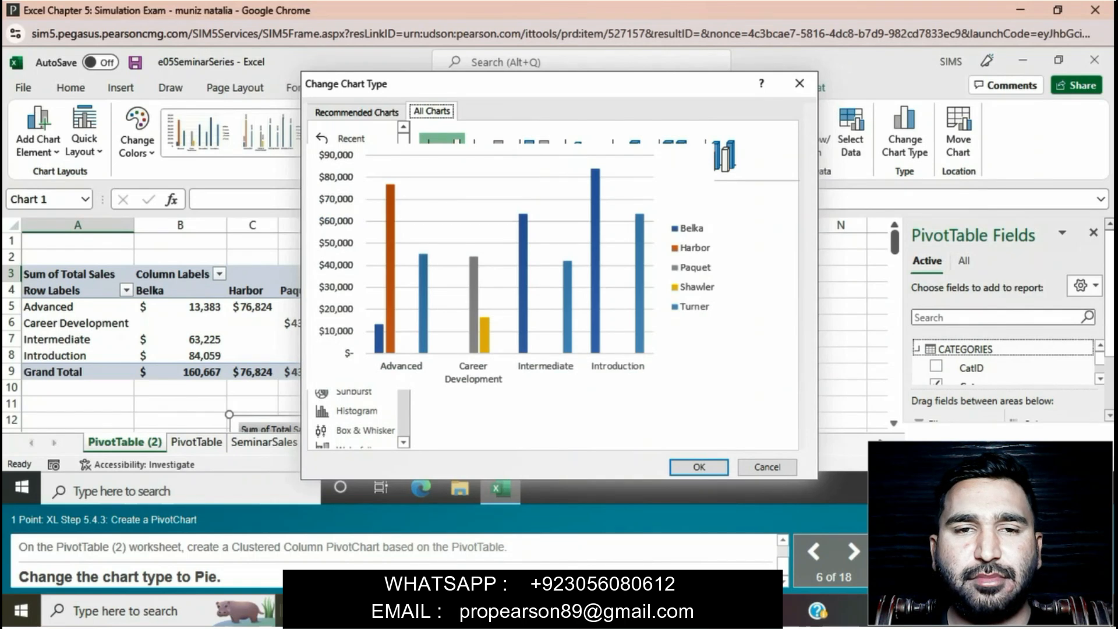
left_click(345, 217)
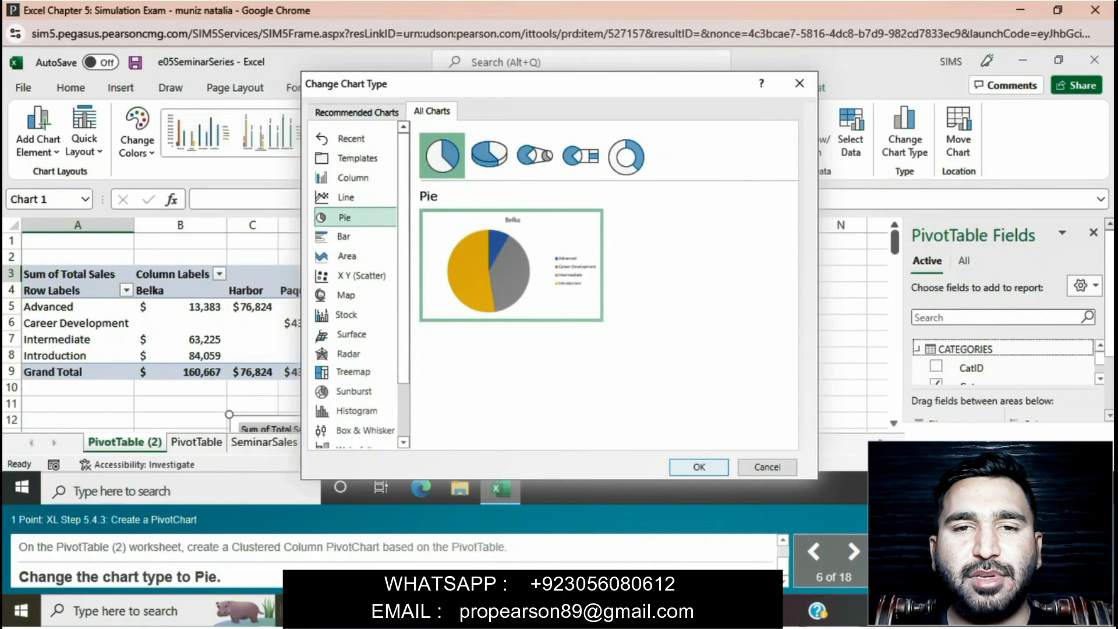
key("Return")
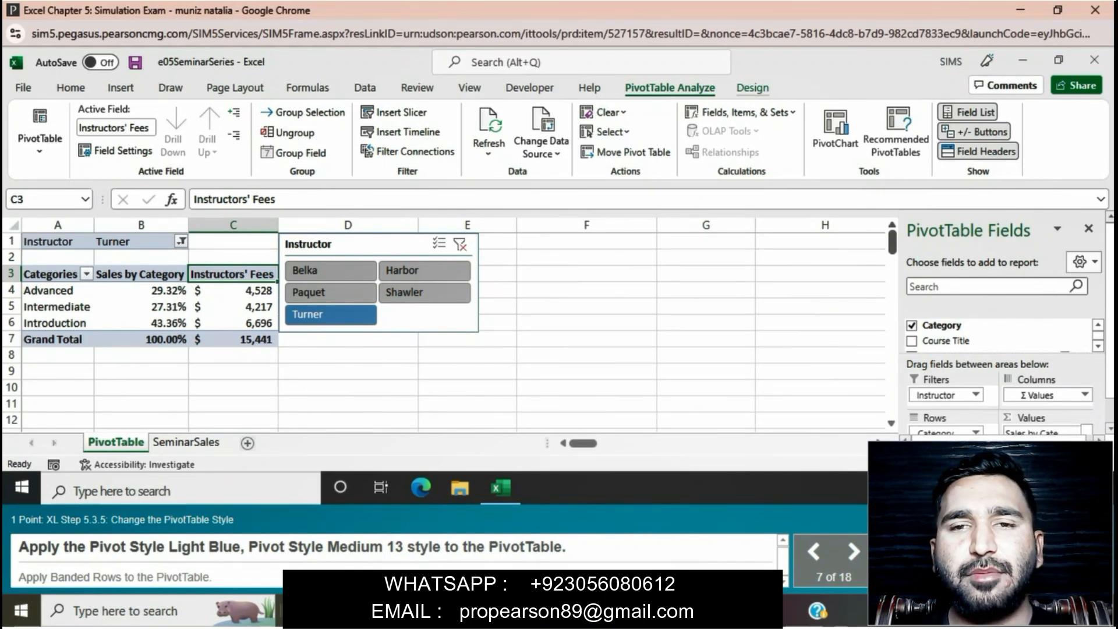
Apply the Light Blue, Pivot Style Medium 13 style to the PivotTable and turn on Banded Rows
left_click(752, 88)
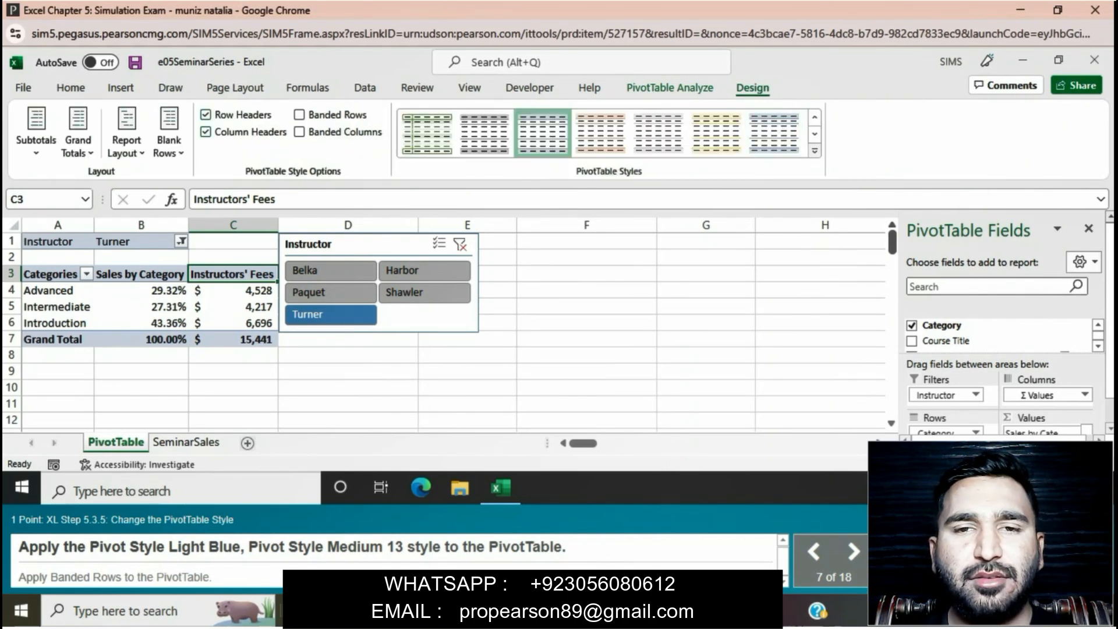
left_click(815, 150)
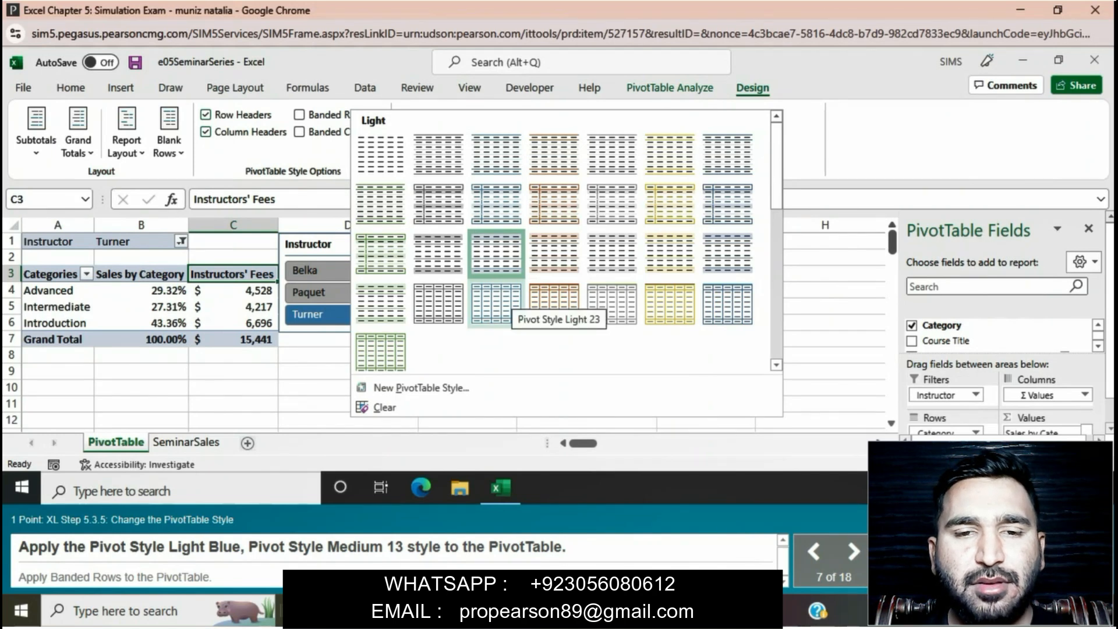
left_click_drag(776, 165, 776, 167)
scroll(497, 249, "down", 3)
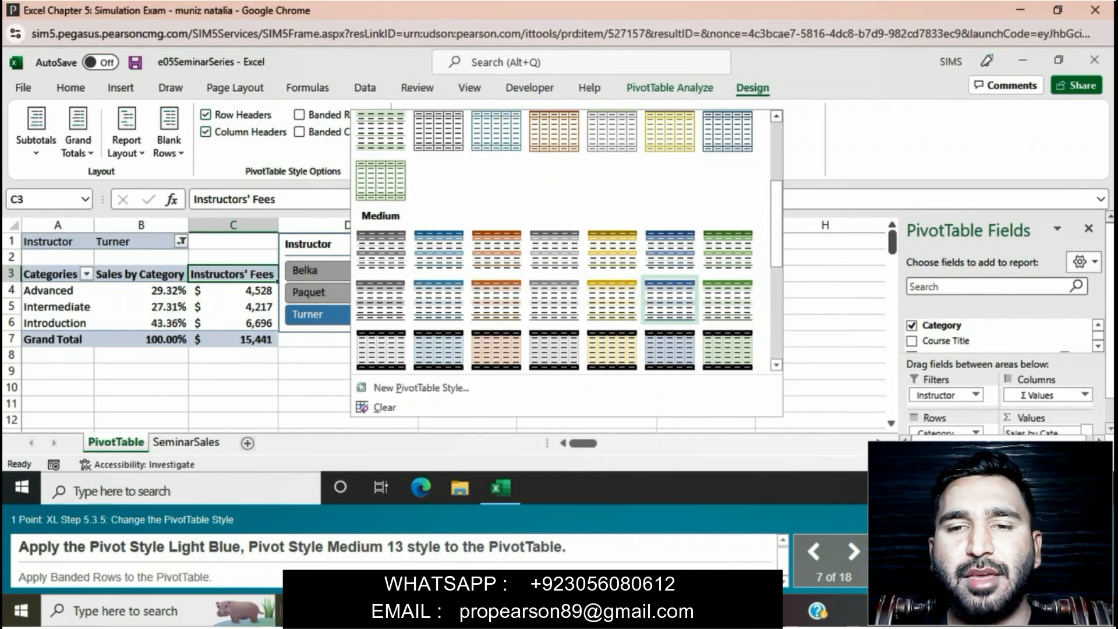
left_click(670, 300)
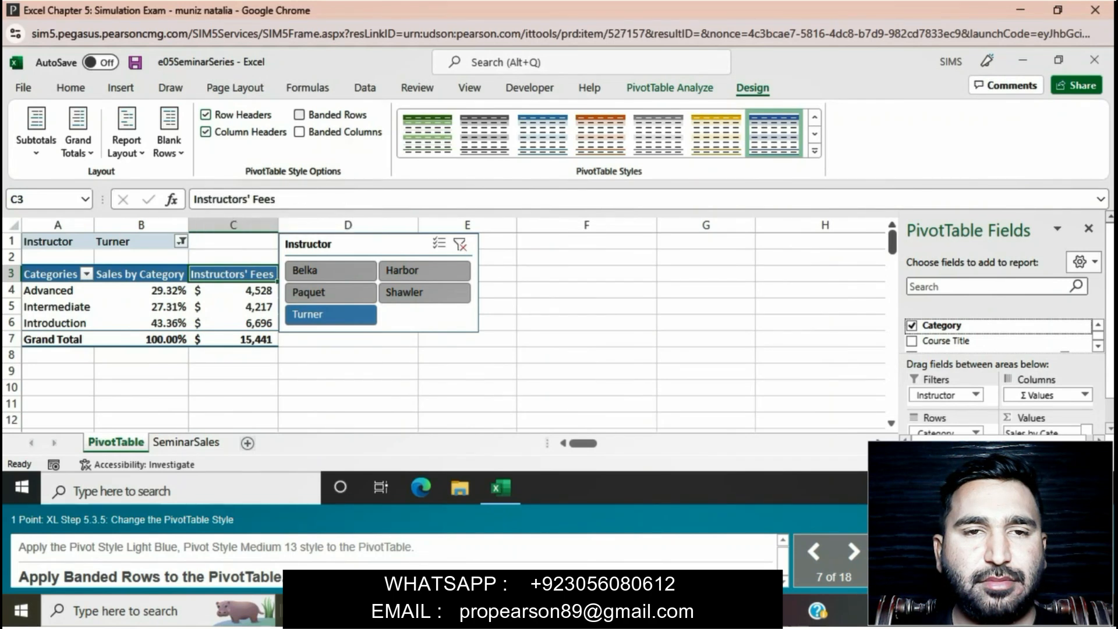
left_click(299, 114)
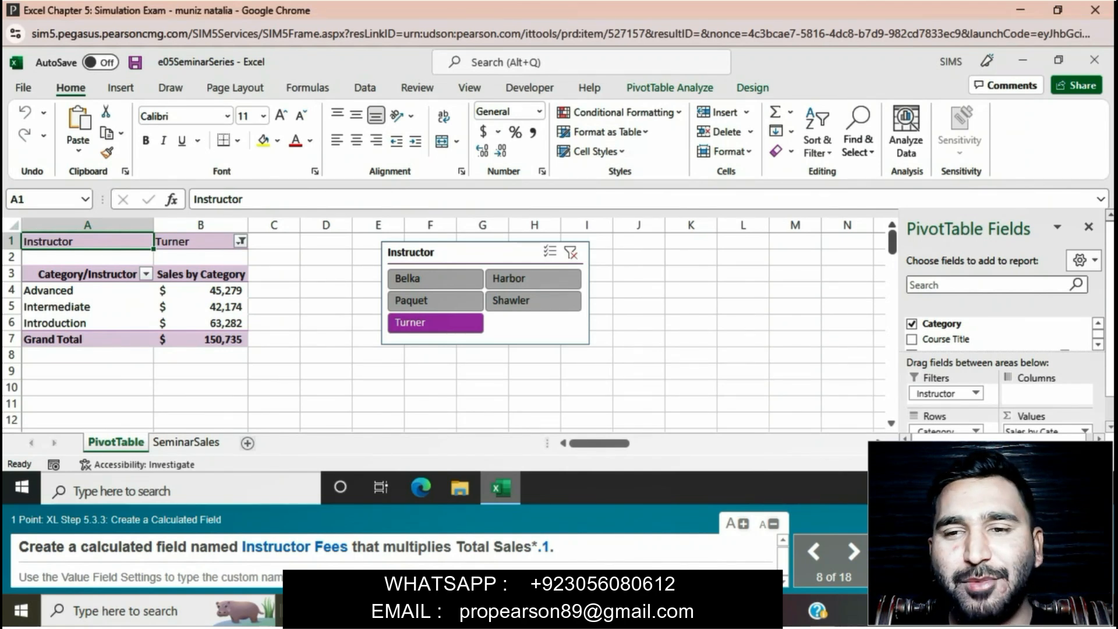
Start a new calculated field for the PivotTable and name it "Instructor Fees", copied from the task instructions
left_click_drag(242, 548, 348, 547)
key("ctrl+c")
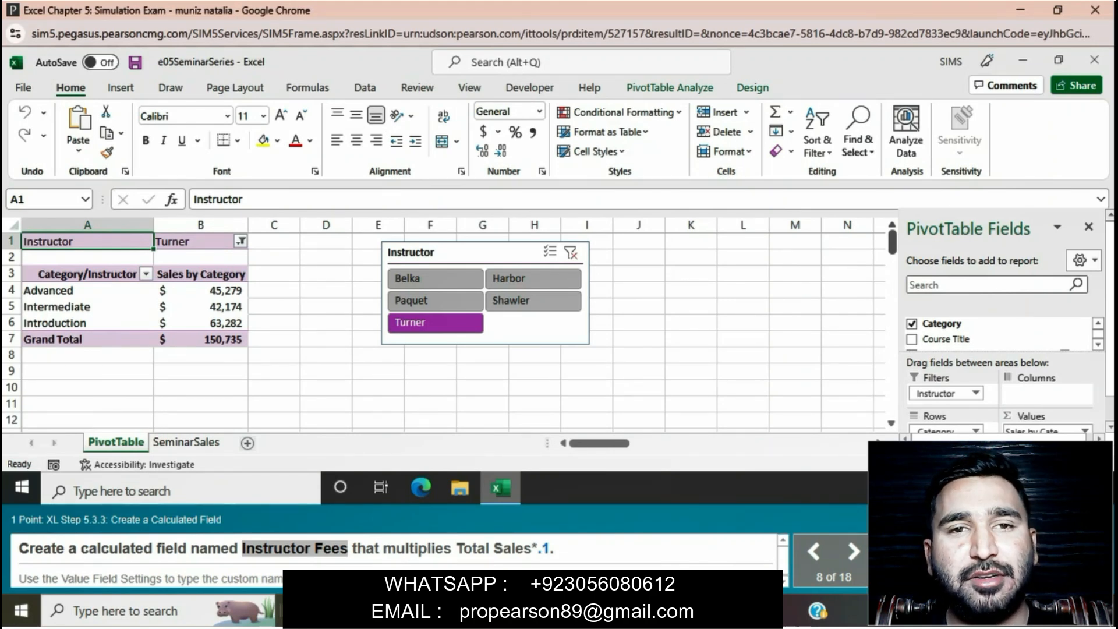
left_click(200, 275)
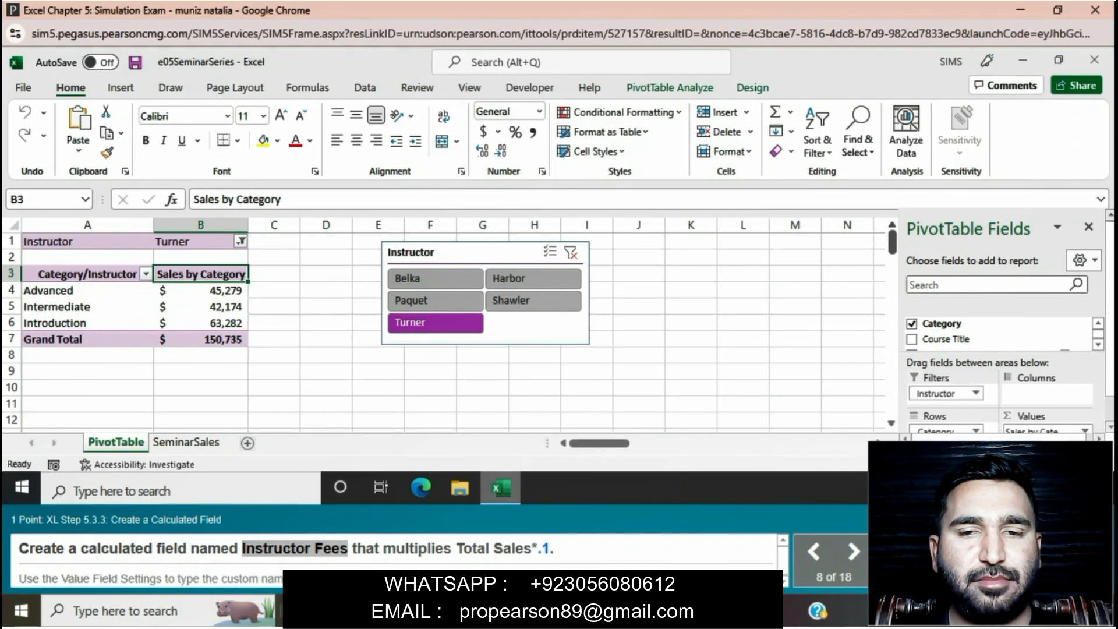
left_click(670, 87)
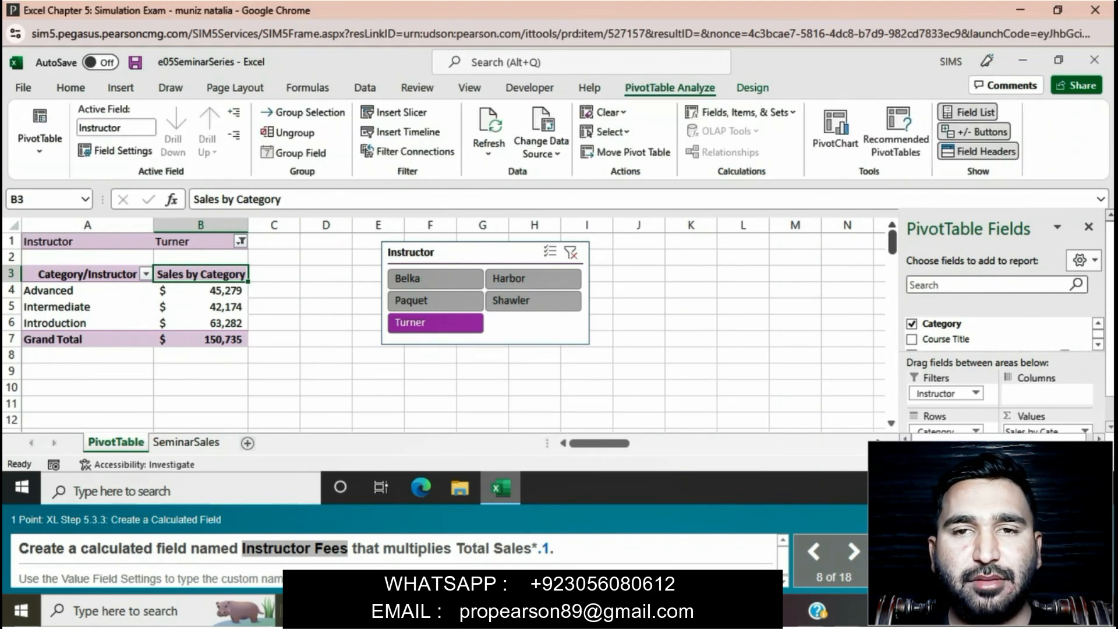
left_click(739, 111)
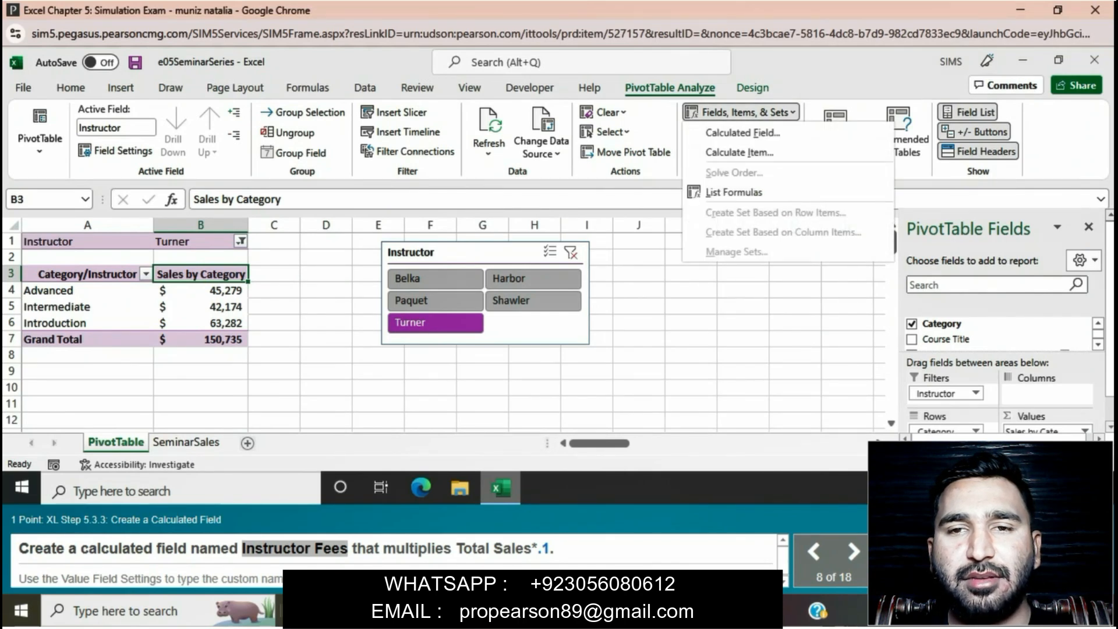
left_click(742, 132)
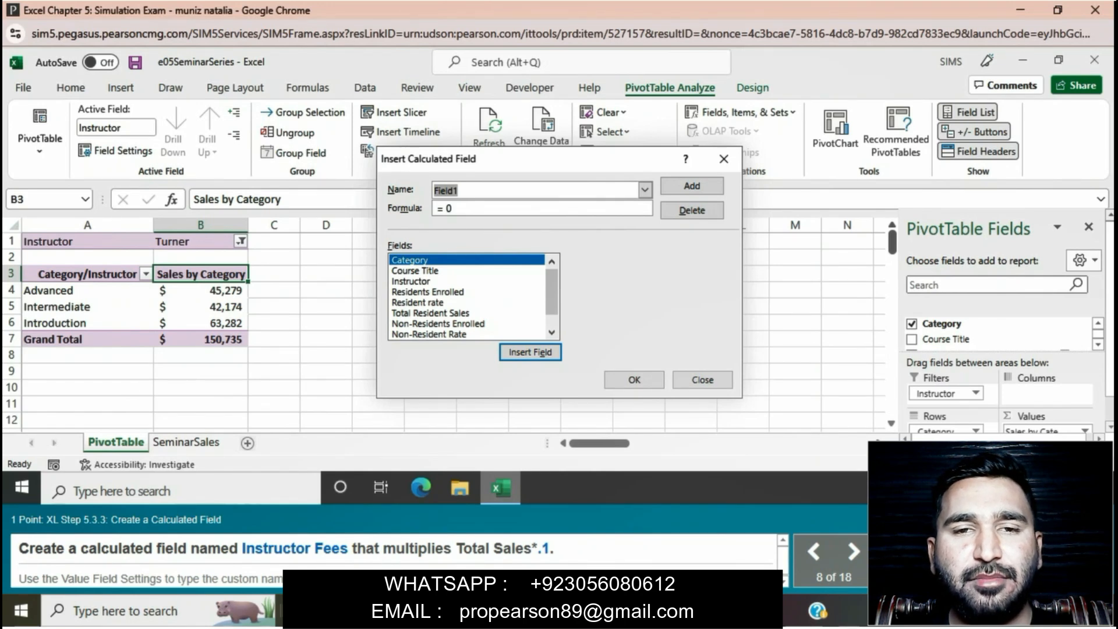
key("ctrl+v")
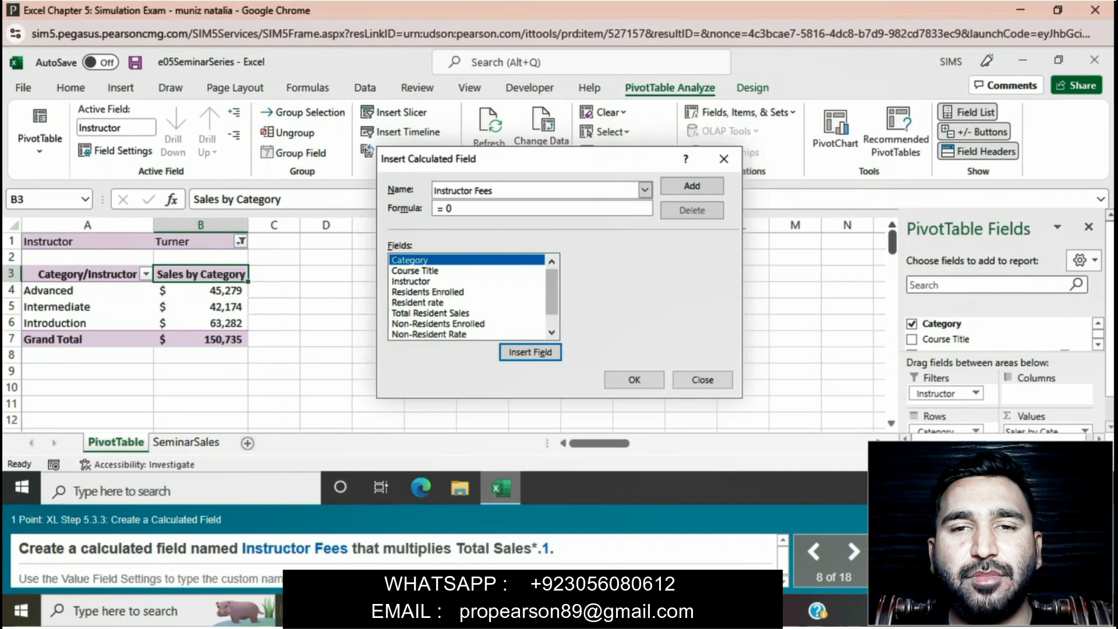
Set the calculated field's formula to ='Total Sales'*.1 and insert the field into the PivotTable
key("BackSpace")
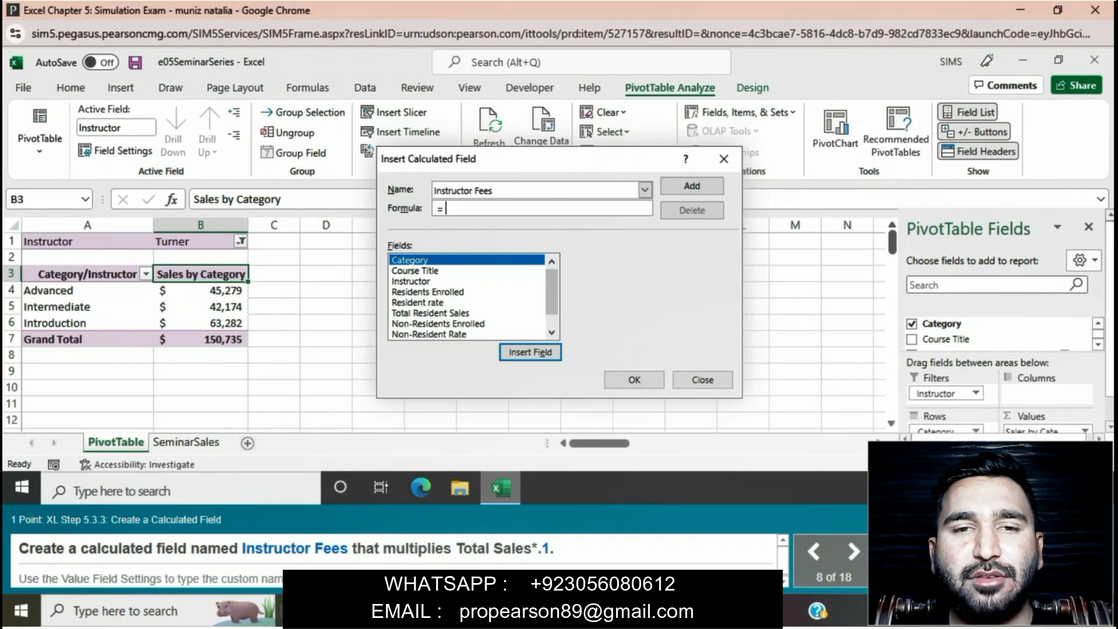
left_click(551, 333)
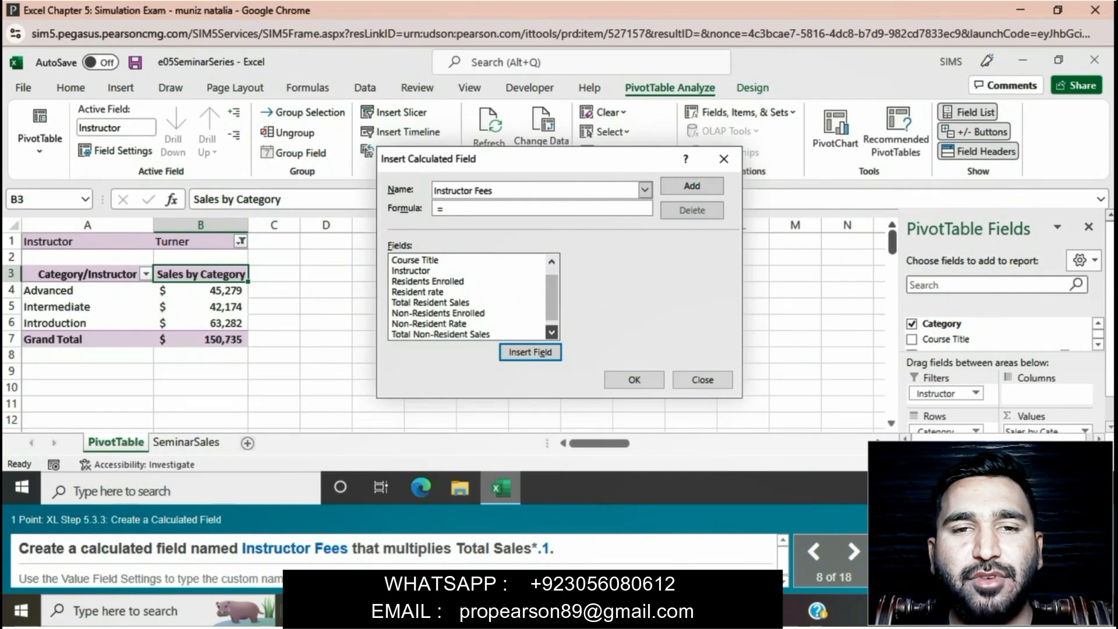
left_click(551, 333)
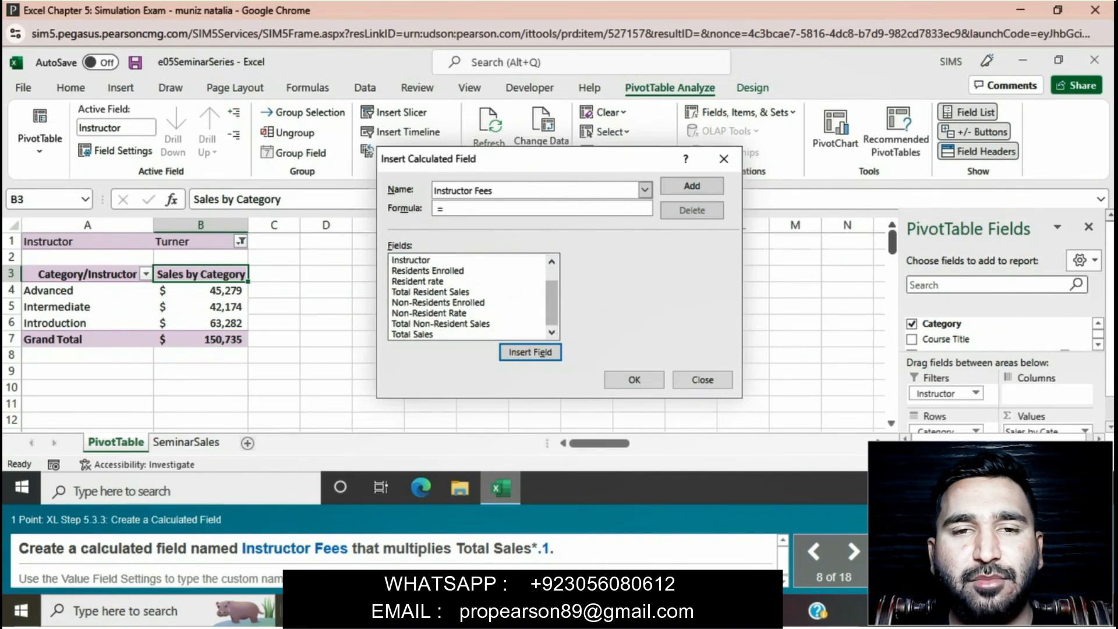
left_click(413, 333)
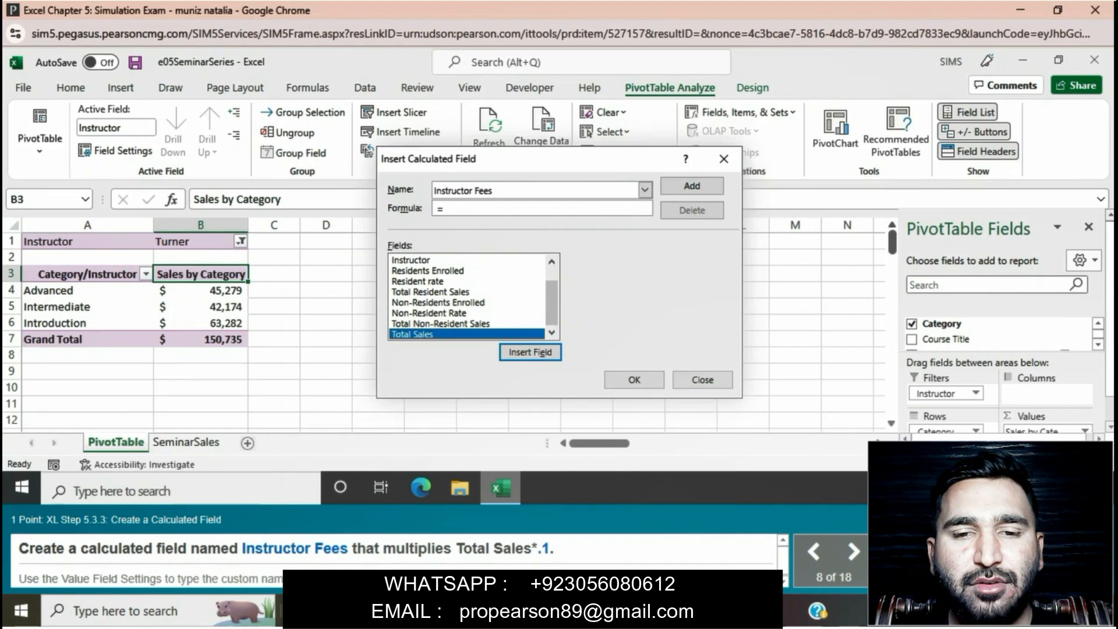
left_click(530, 353)
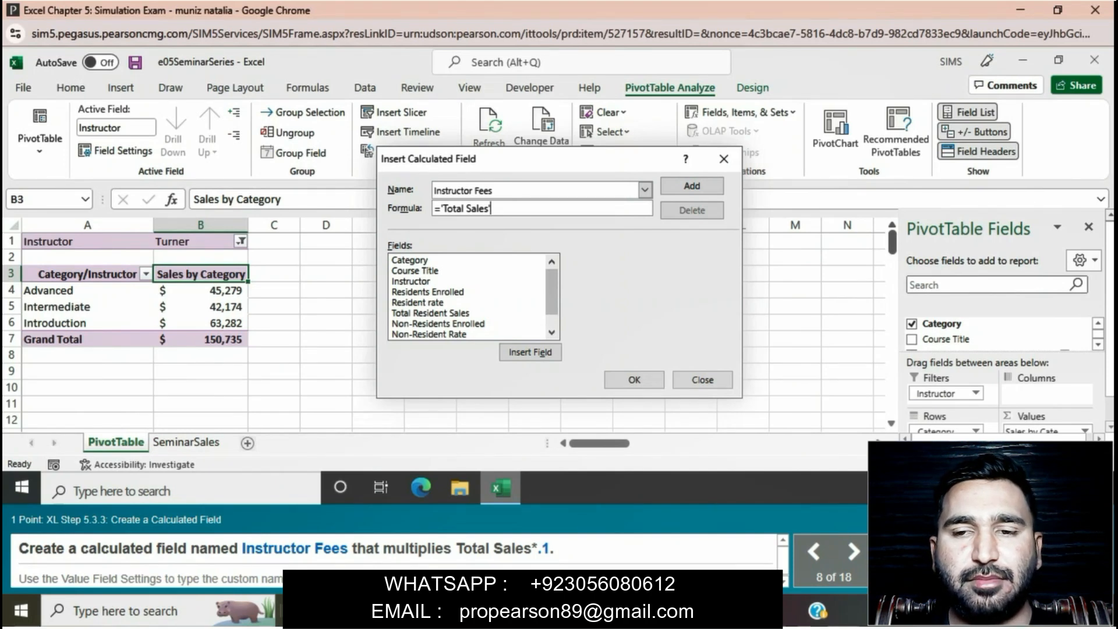
type("*")
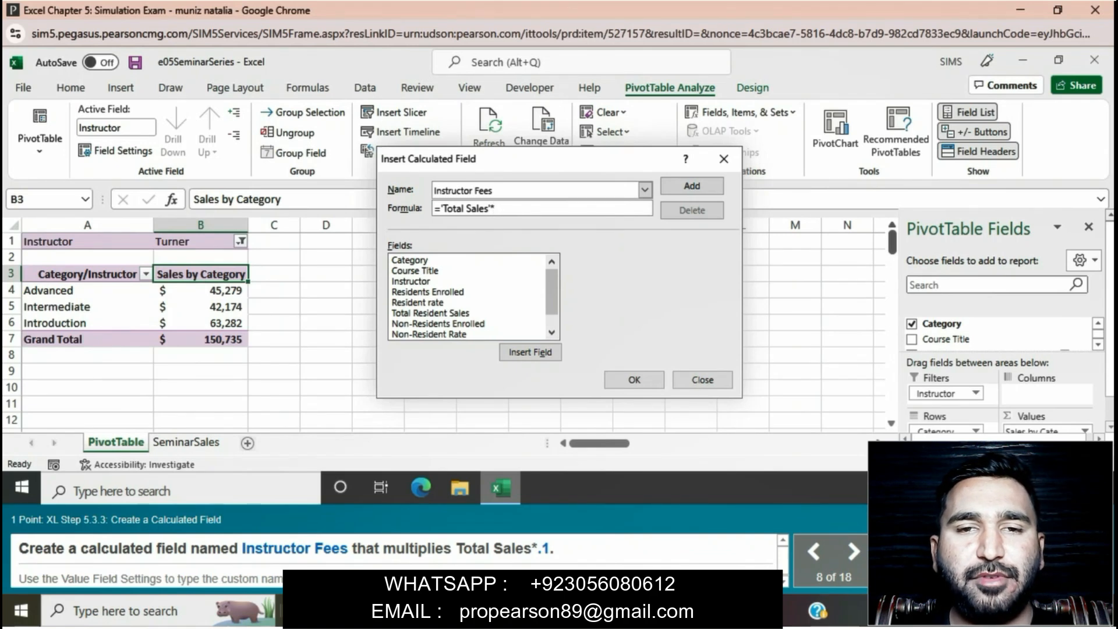
type(".1")
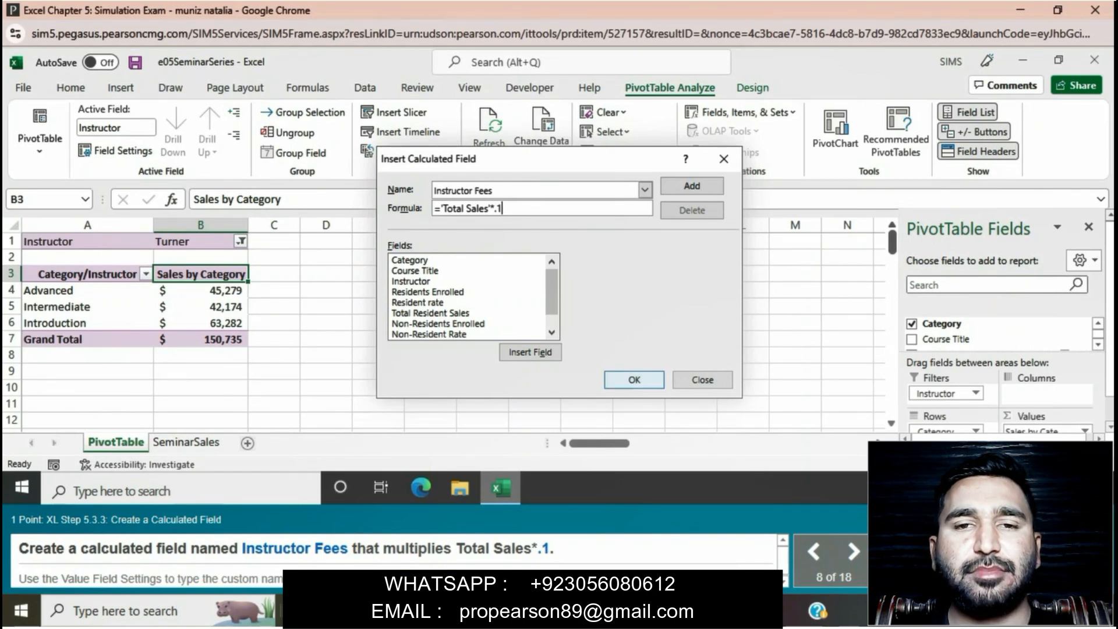
left_click(635, 382)
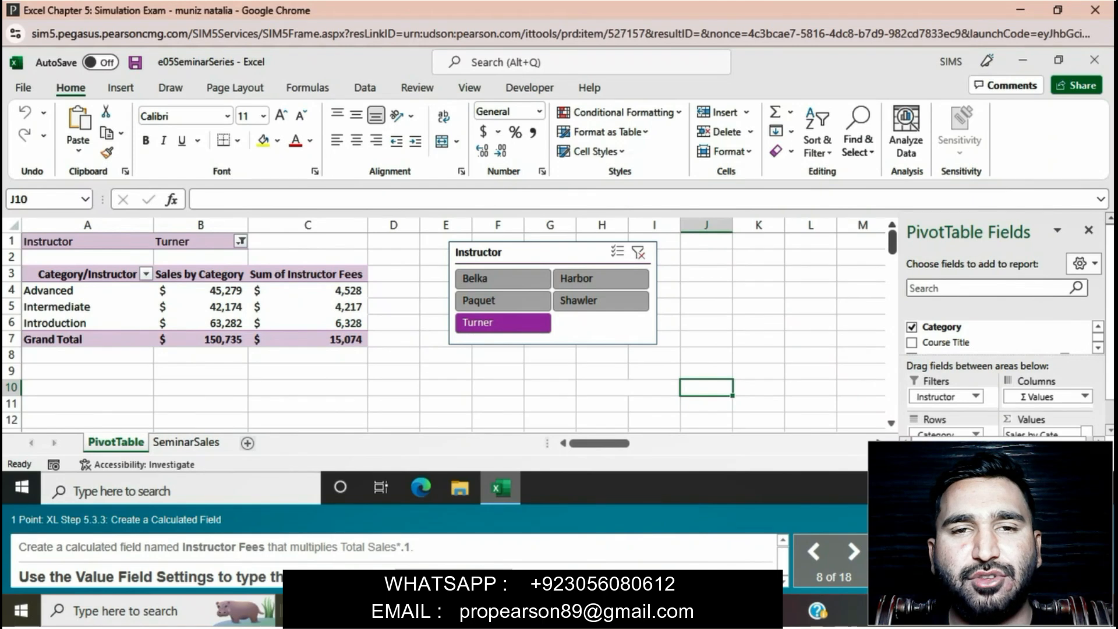
Change the custom name of the Sum of Instructor Fees value field to "Instructors' Fees" in its value field settings
left_click(307, 275)
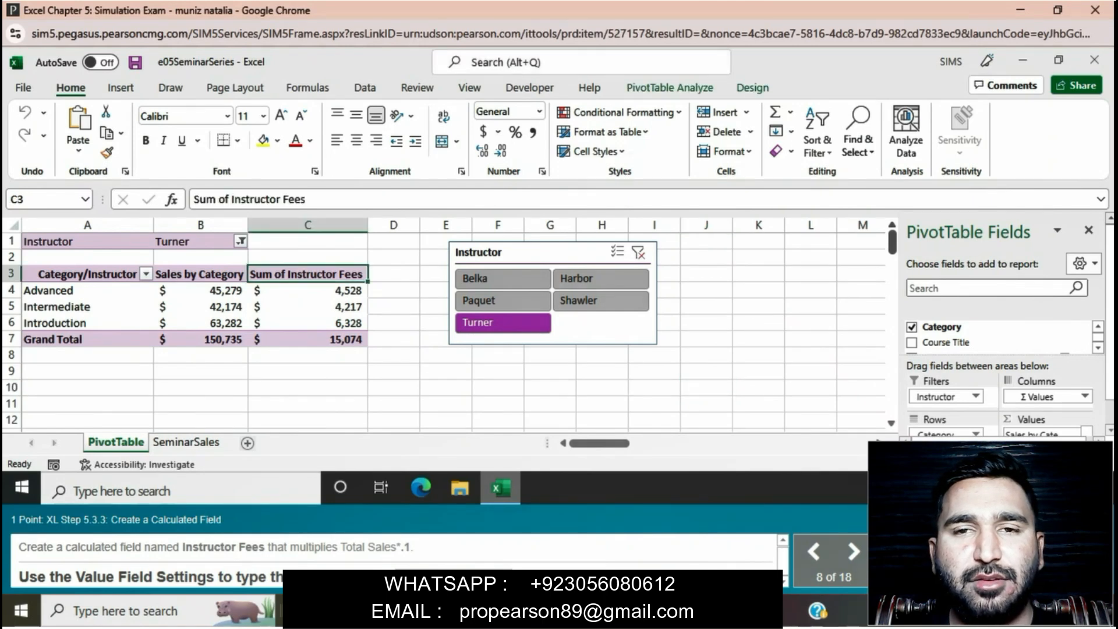
left_click(670, 88)
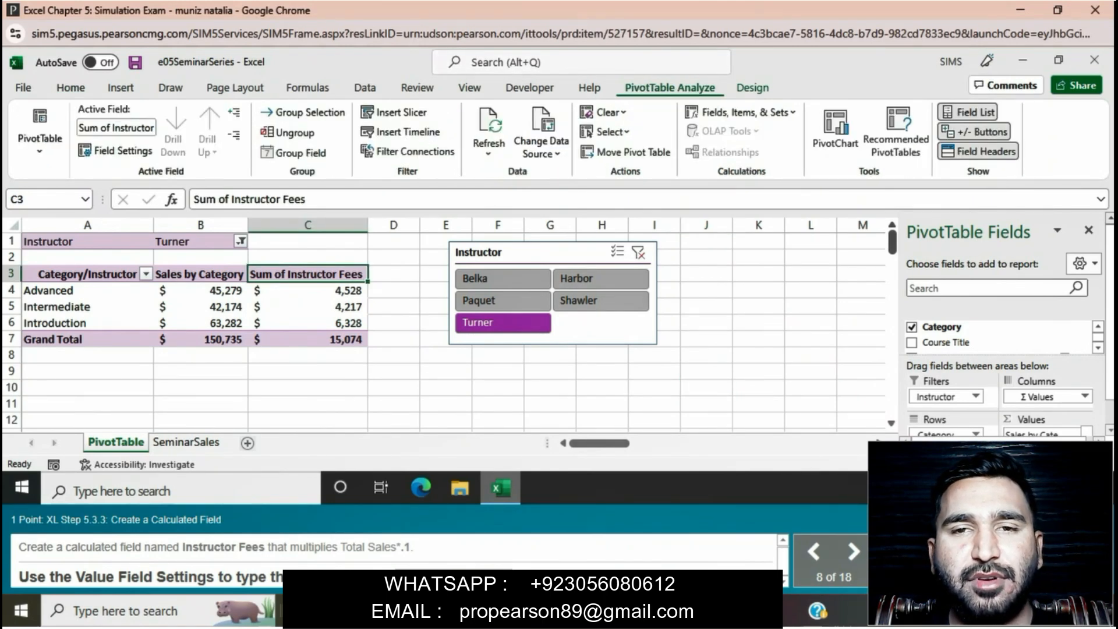
left_click(115, 151)
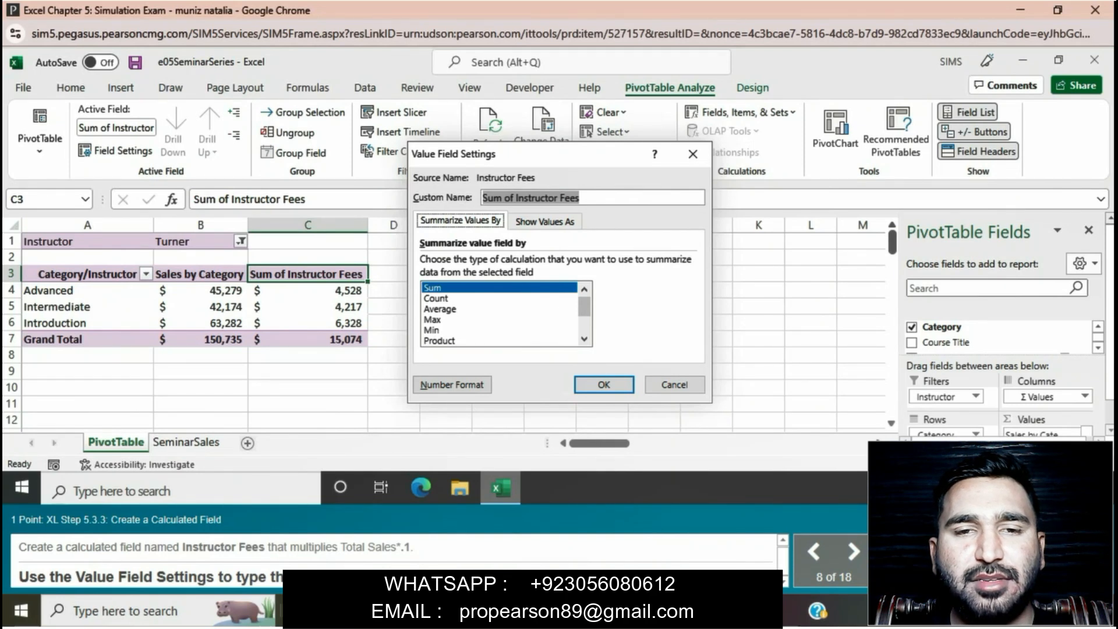
type("Instructors' Fees")
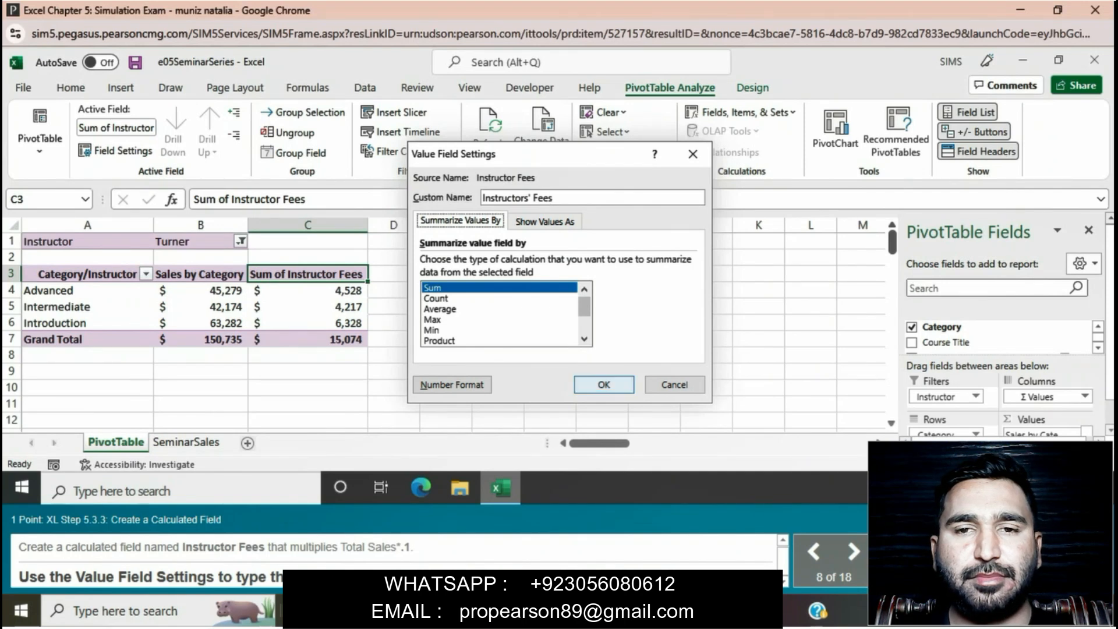
left_click(604, 384)
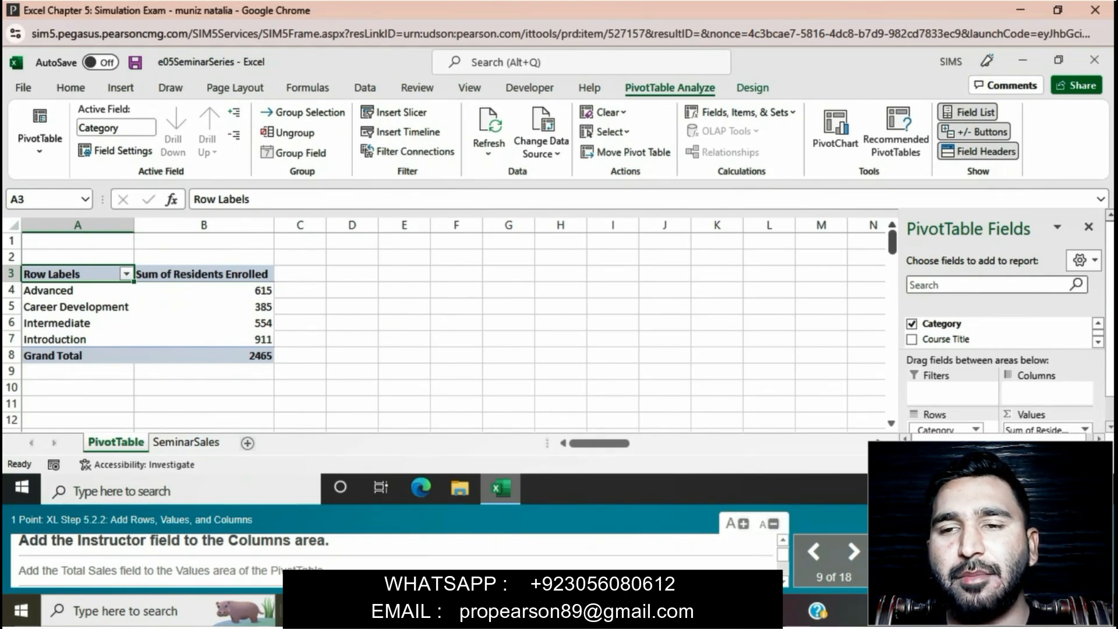
Add the Instructor field to the Columns area of the PivotTable
scroll(978, 335, "down", 2)
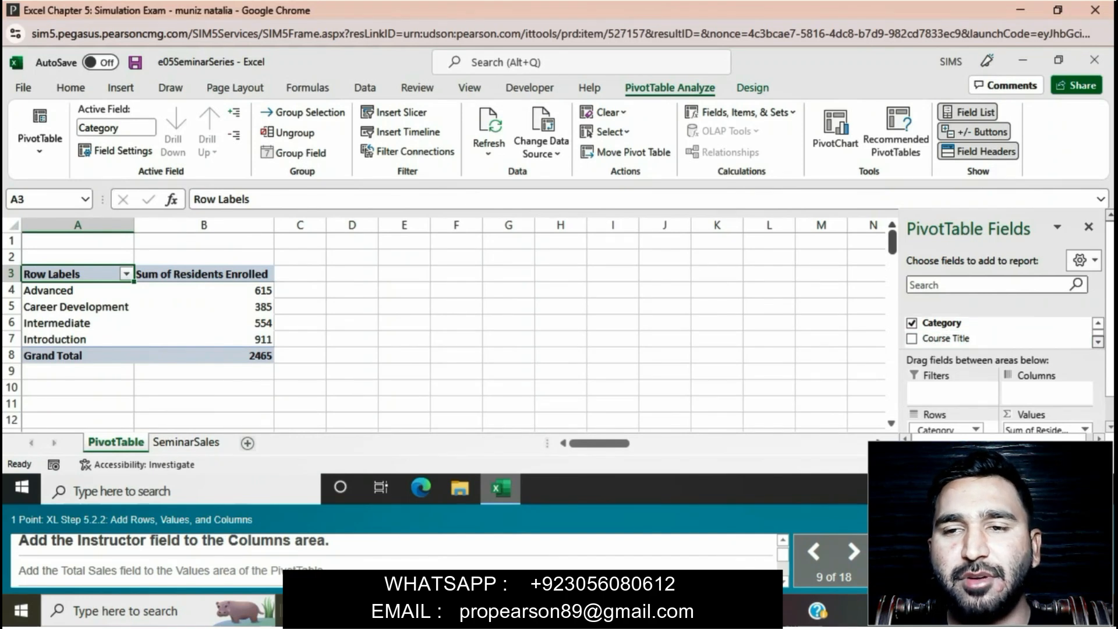
scroll(978, 329, "down", 2)
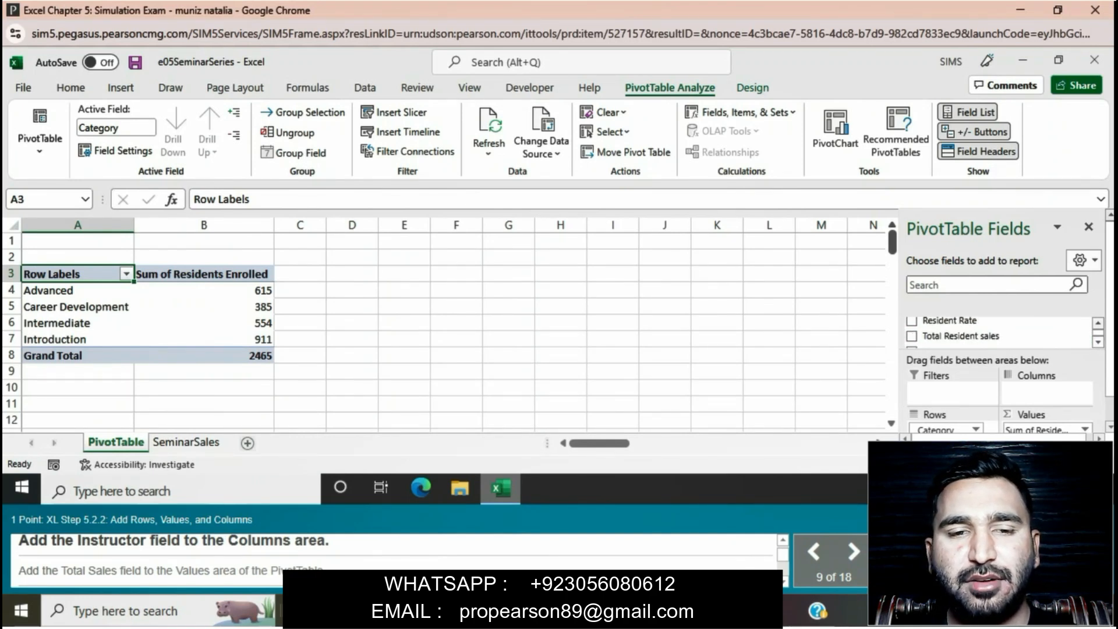
scroll(978, 330, "up", 2)
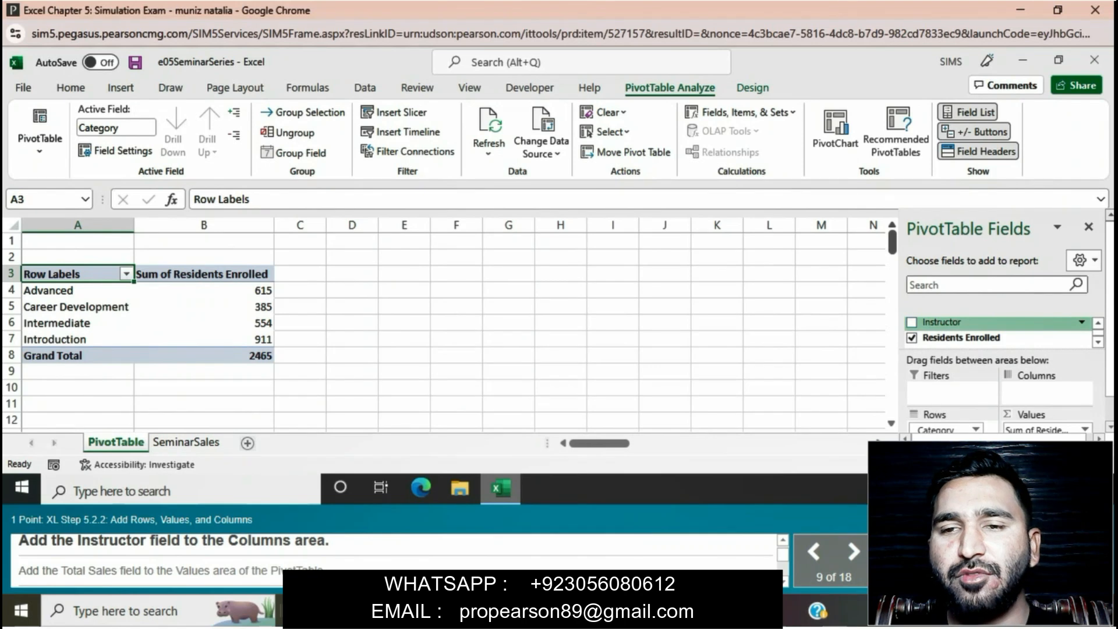
left_click_drag(944, 322, 1034, 394)
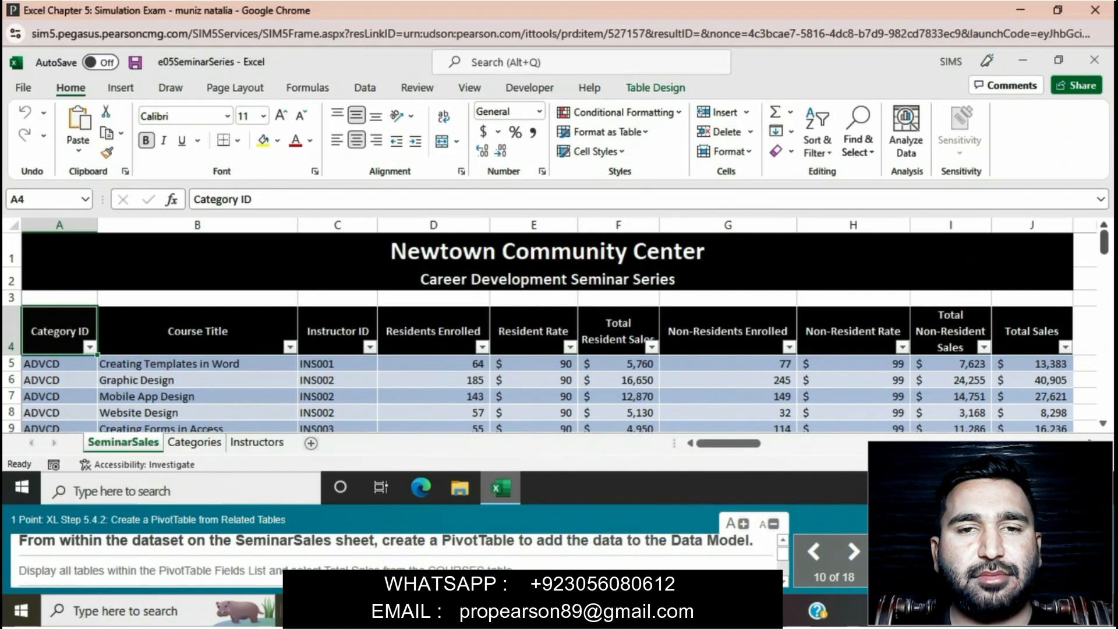
Create a PivotTable from the COURSES table on a new worksheet, adding the data to the Data Model
left_click(533, 427)
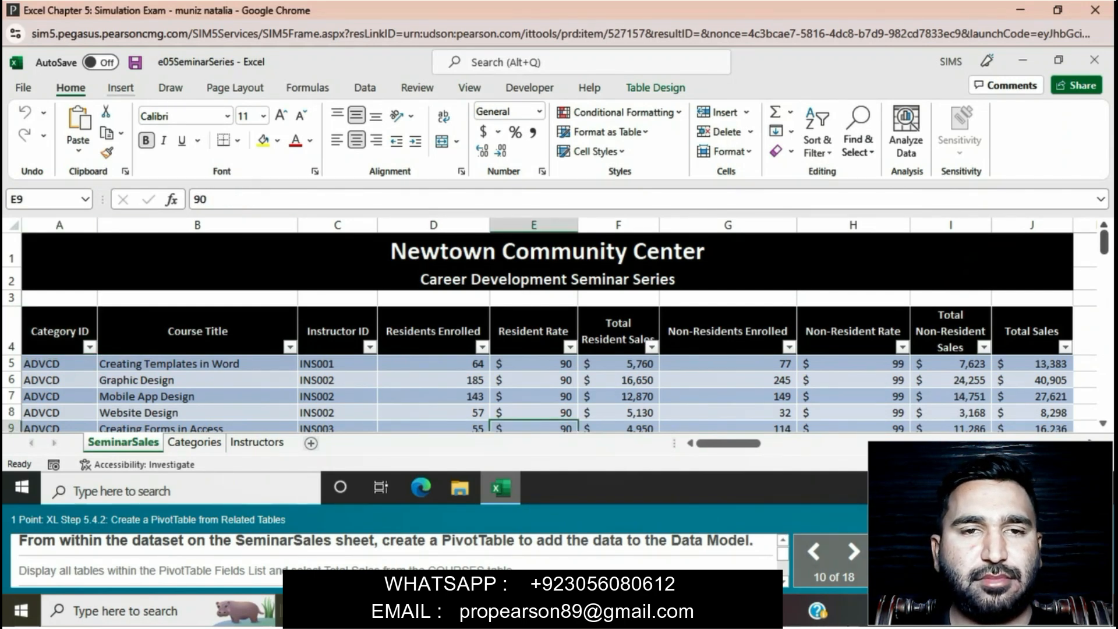
left_click(121, 88)
left_click(37, 122)
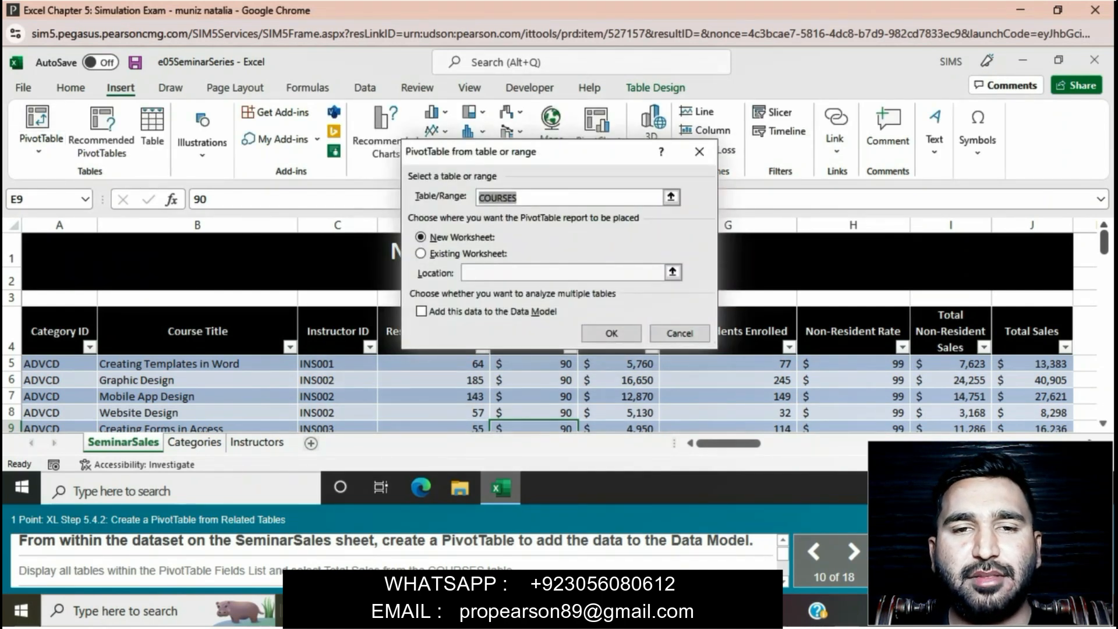
left_click(422, 312)
left_click(612, 333)
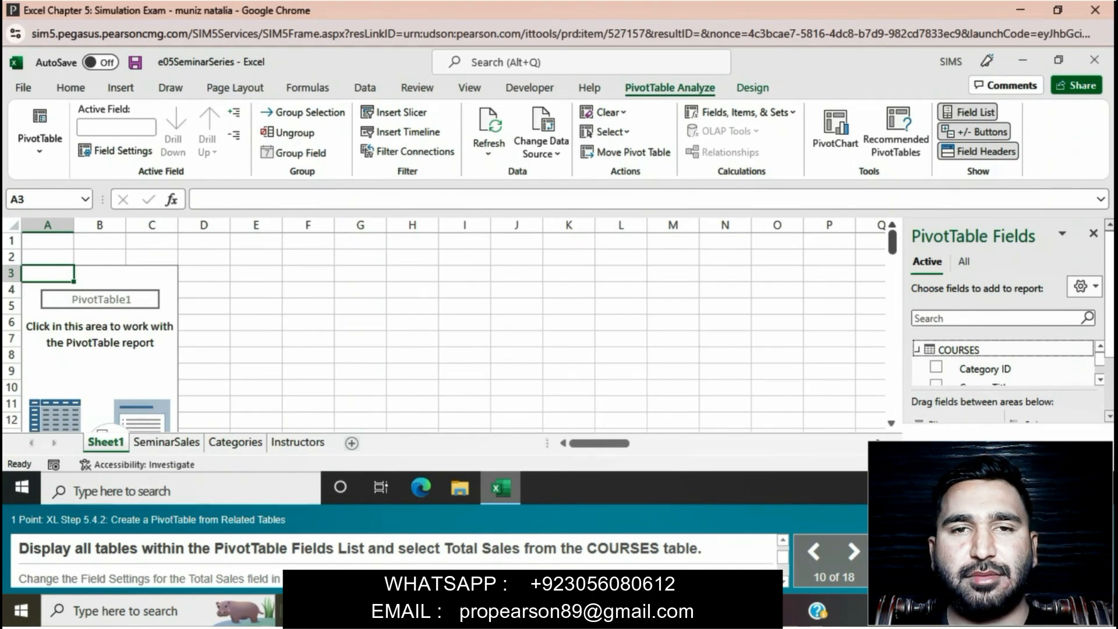
Display all tables in the PivotTable field list and select Total Sales from the COURSES table
left_click(964, 261)
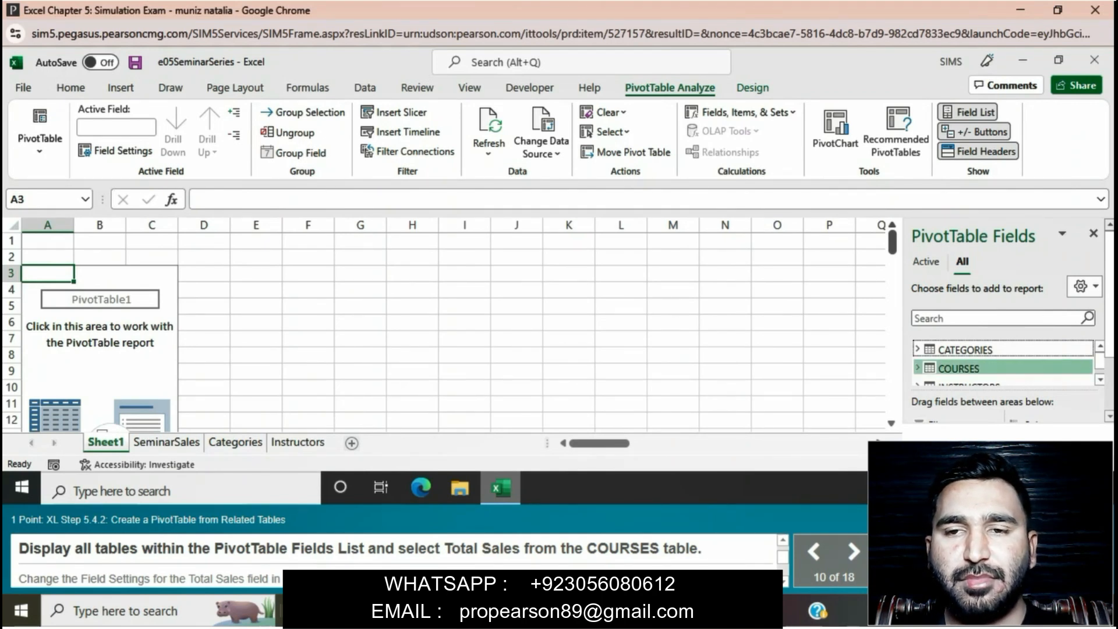
left_click(917, 368)
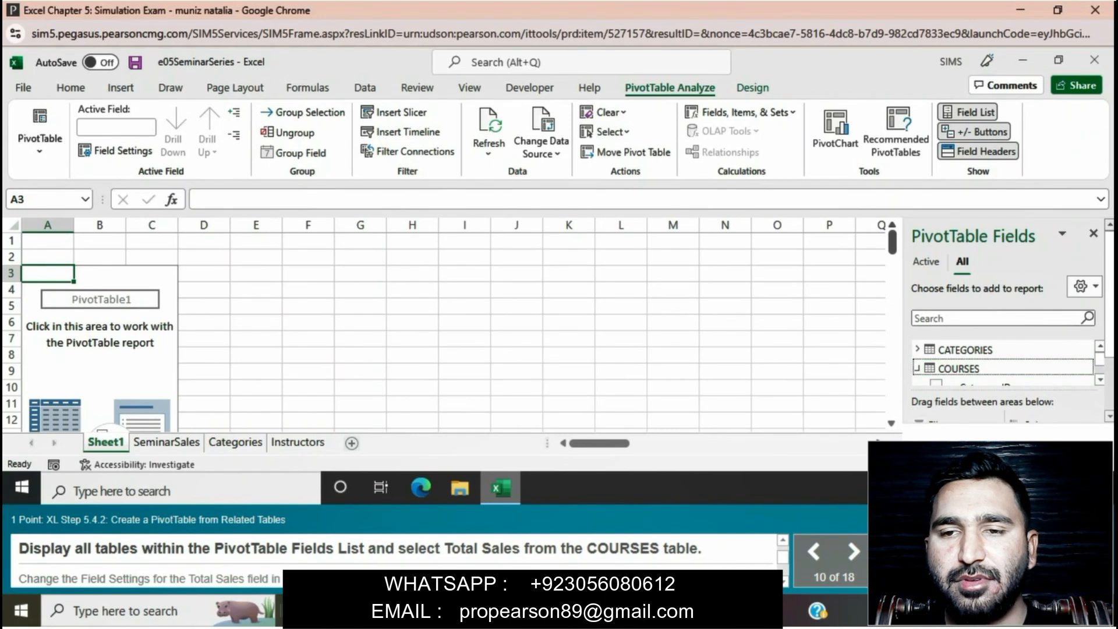
scroll(1002, 362, "down", 2)
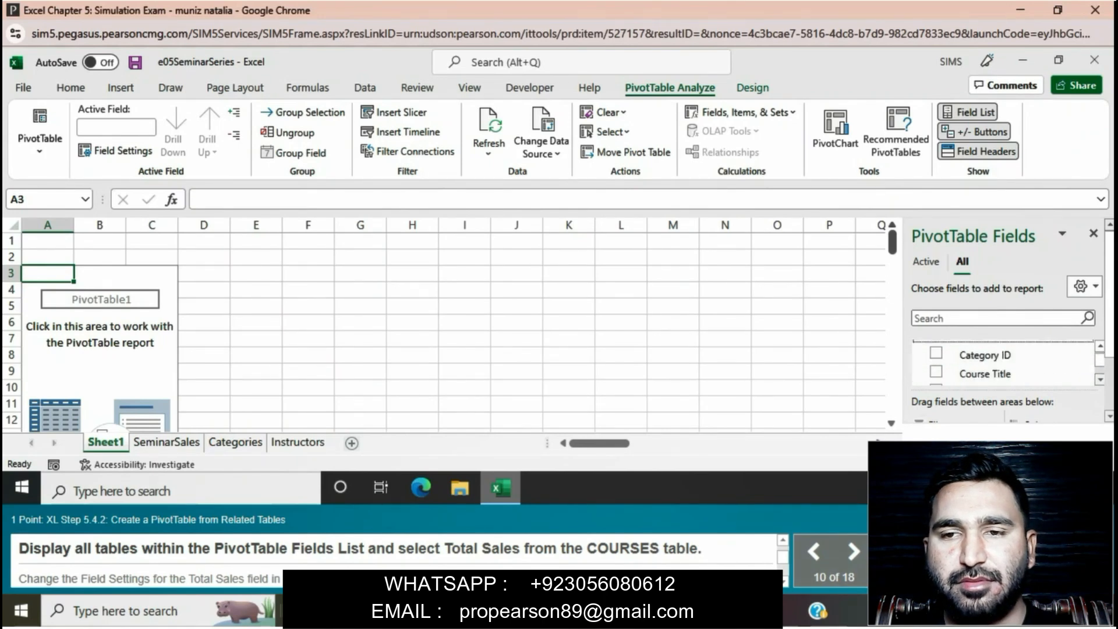
scroll(1002, 362, "down", 1)
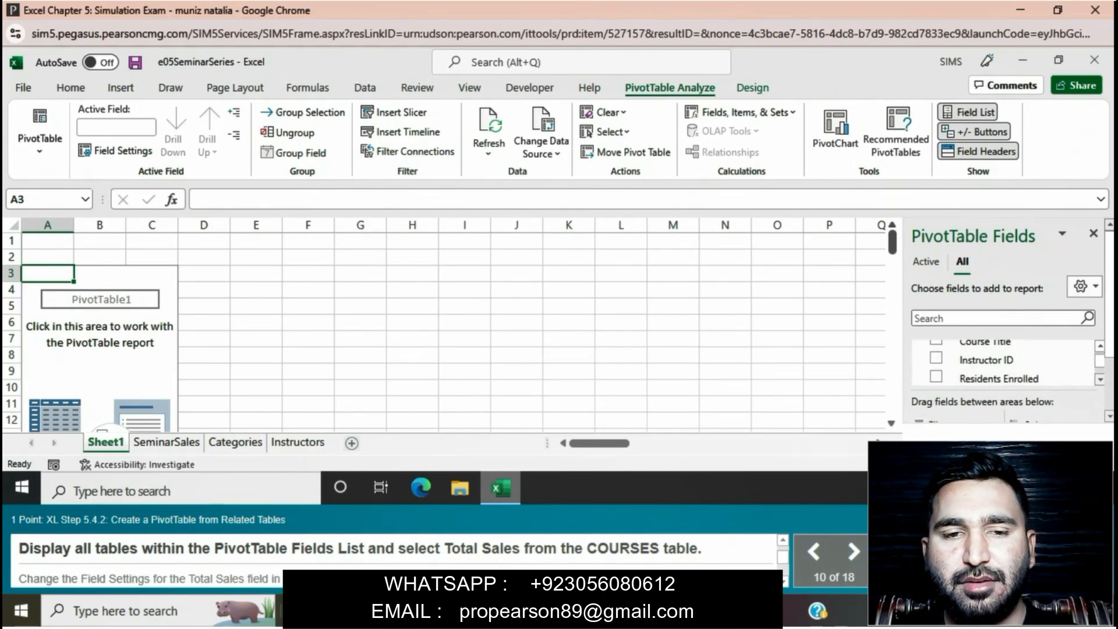
scroll(1002, 362, "down", 3)
scroll(1002, 362, "down", 3)
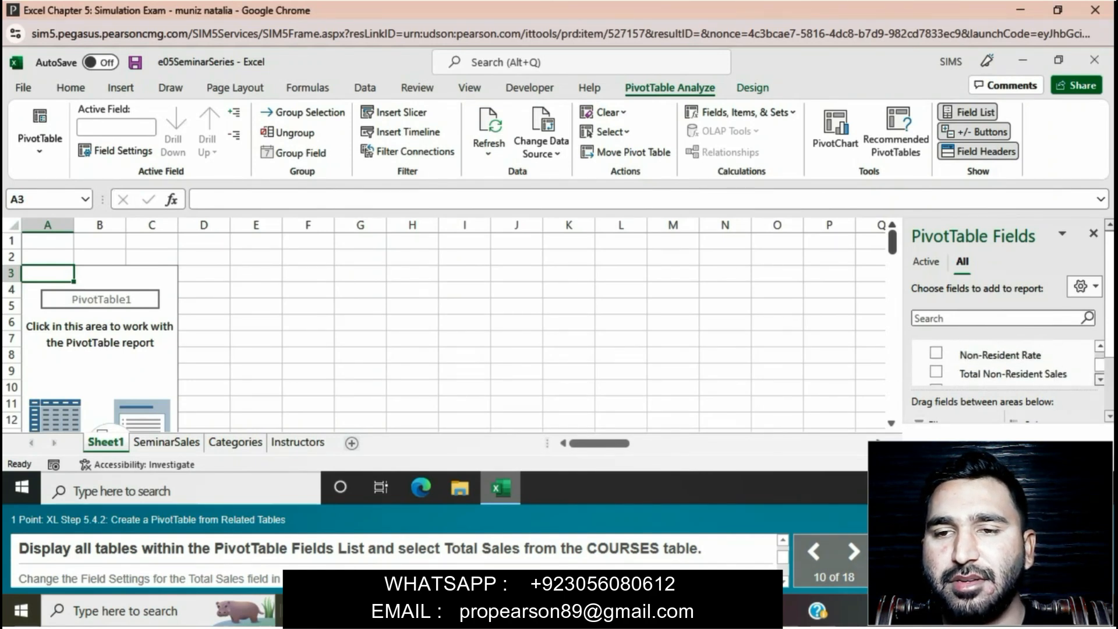
left_click(984, 360)
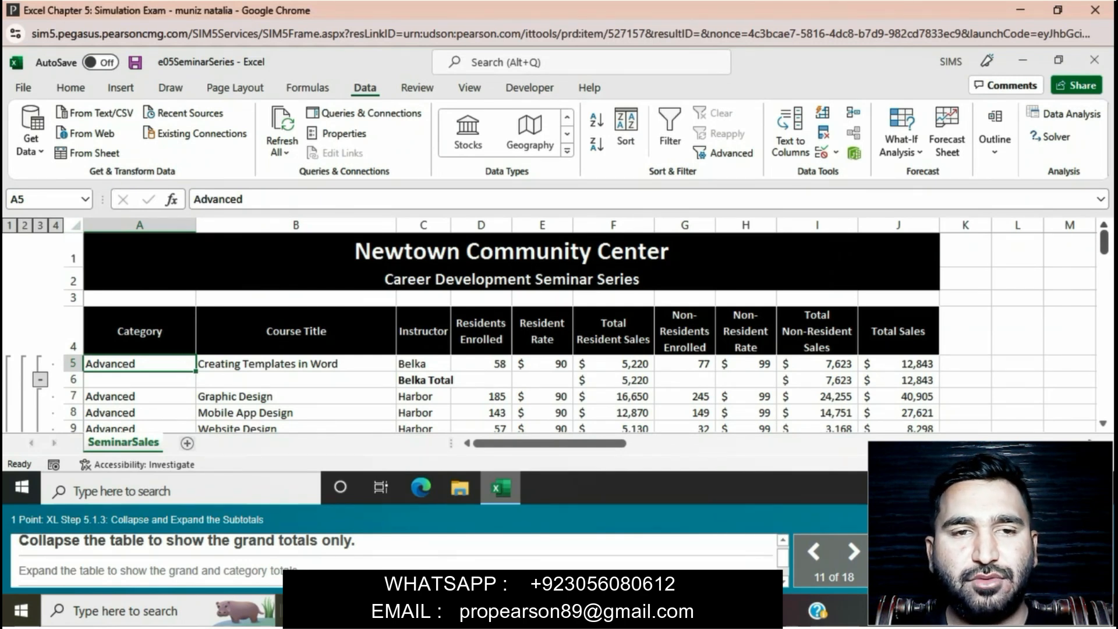
Collapse the SeminarSales outline to the grand totals only and expand it level by level, from category totals to the entire table
left_click(9, 225)
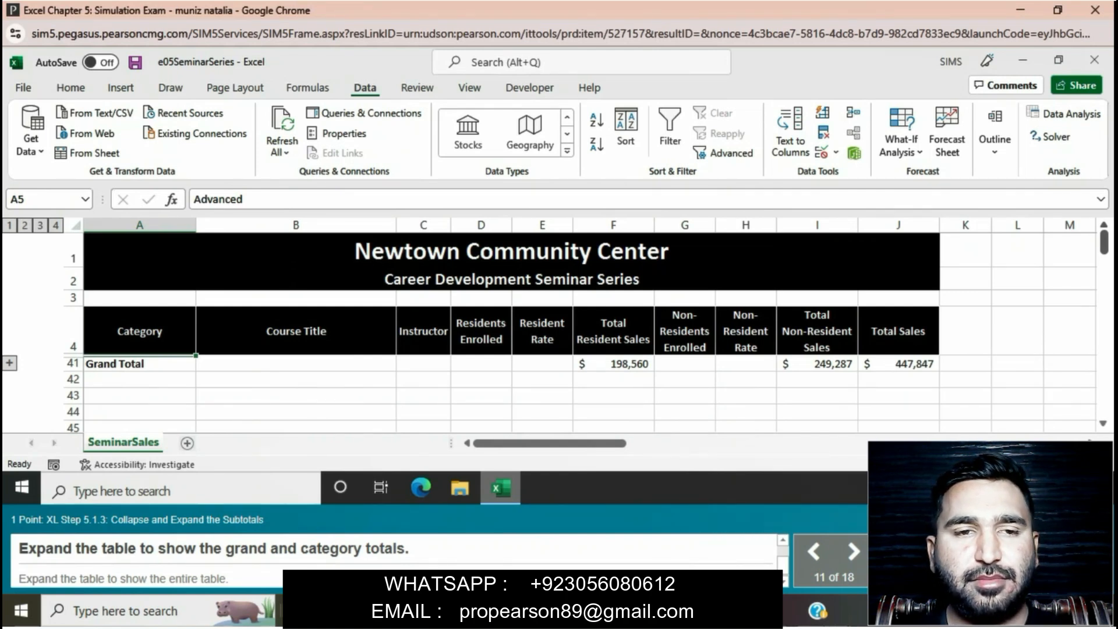
left_click(24, 225)
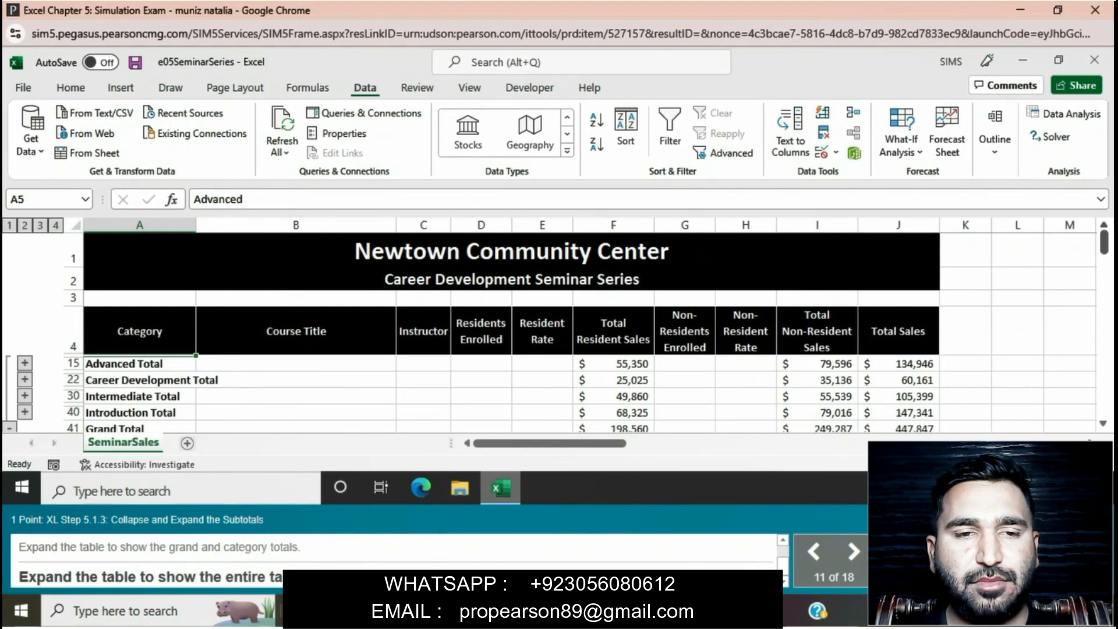
left_click(40, 225)
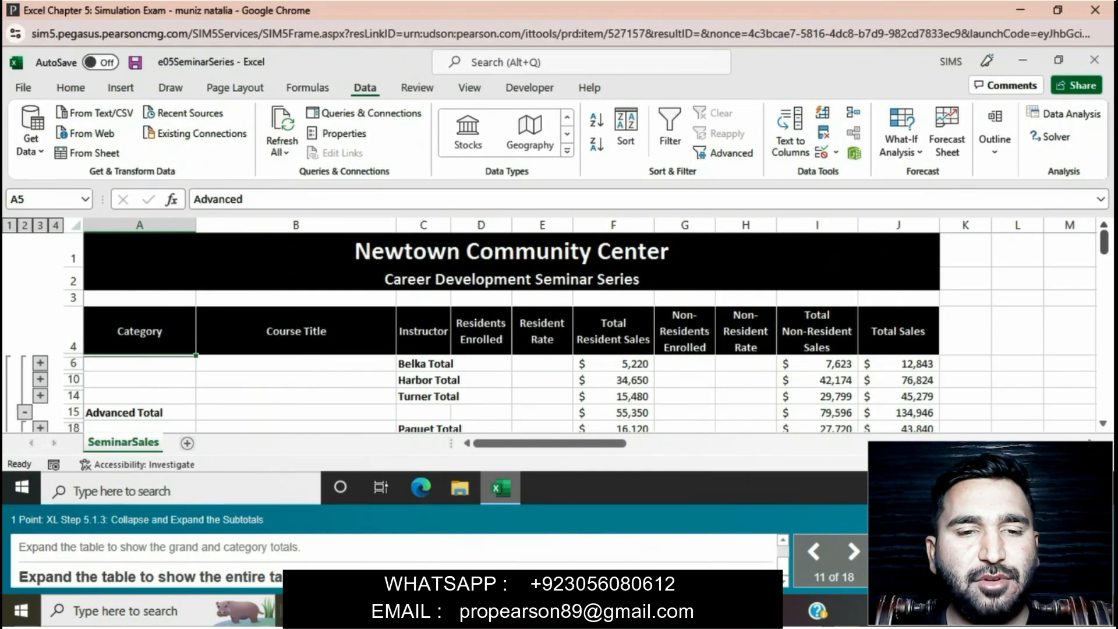
left_click(56, 225)
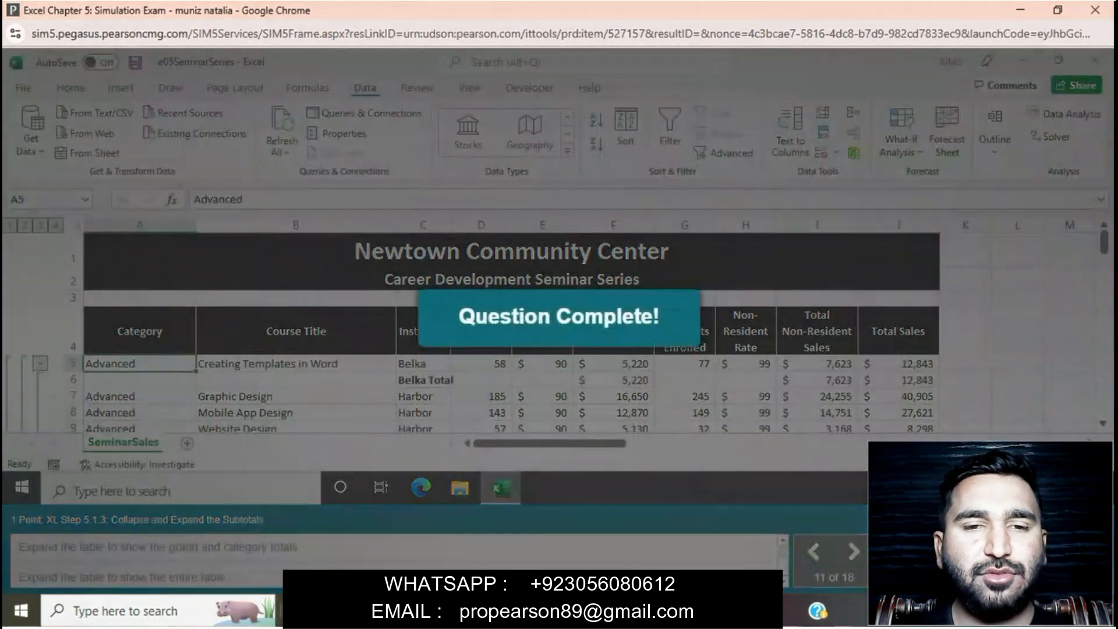